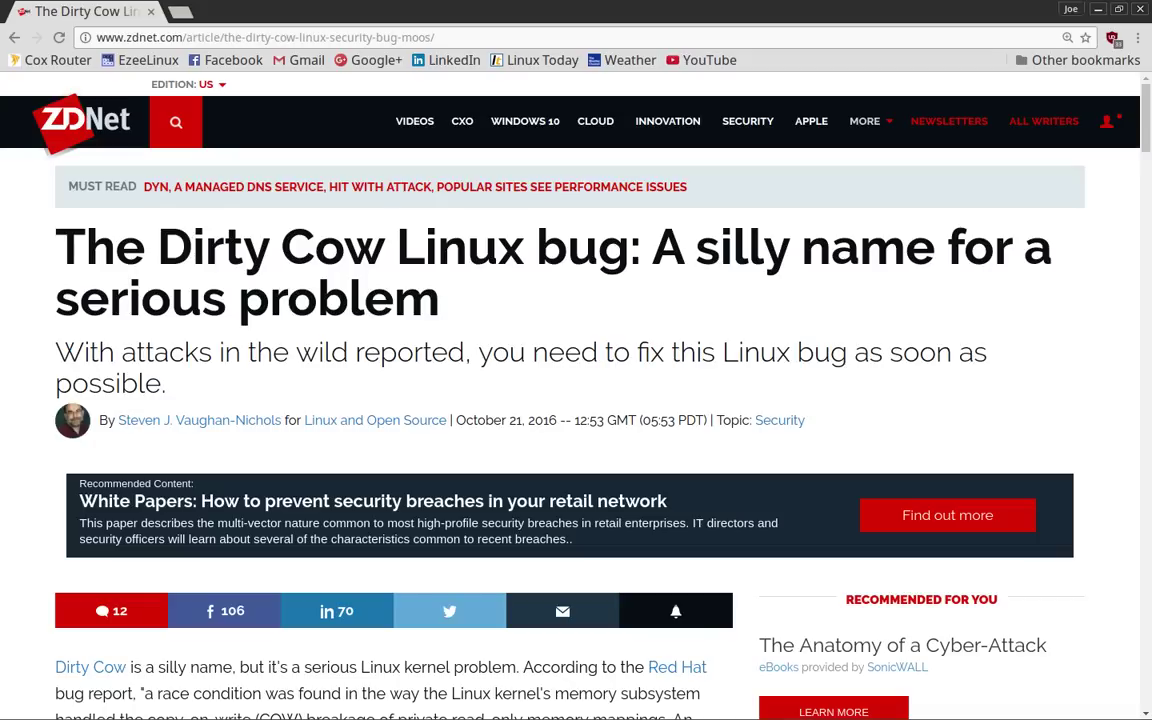
- Read the opening paragraphs of the ZDNet article about the Dirty Cow Linux bug
scroll(576, 400, down, 2)
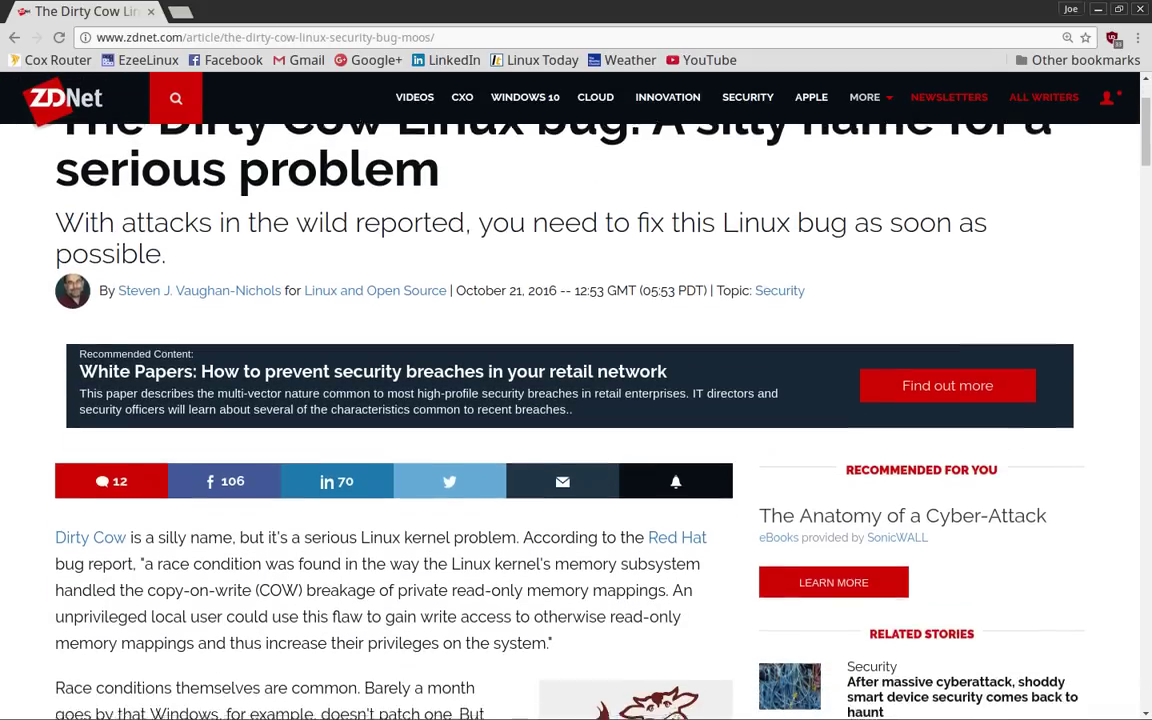
scroll(576, 400, down, 3)
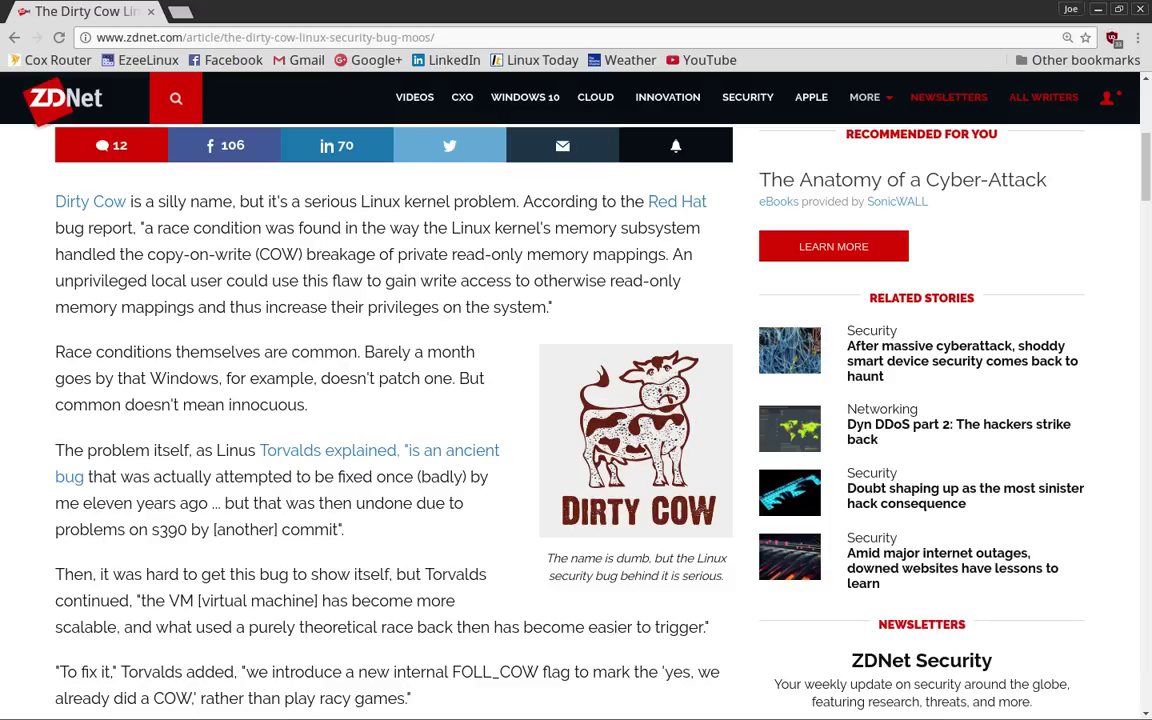
scroll(576, 400, up, 3)
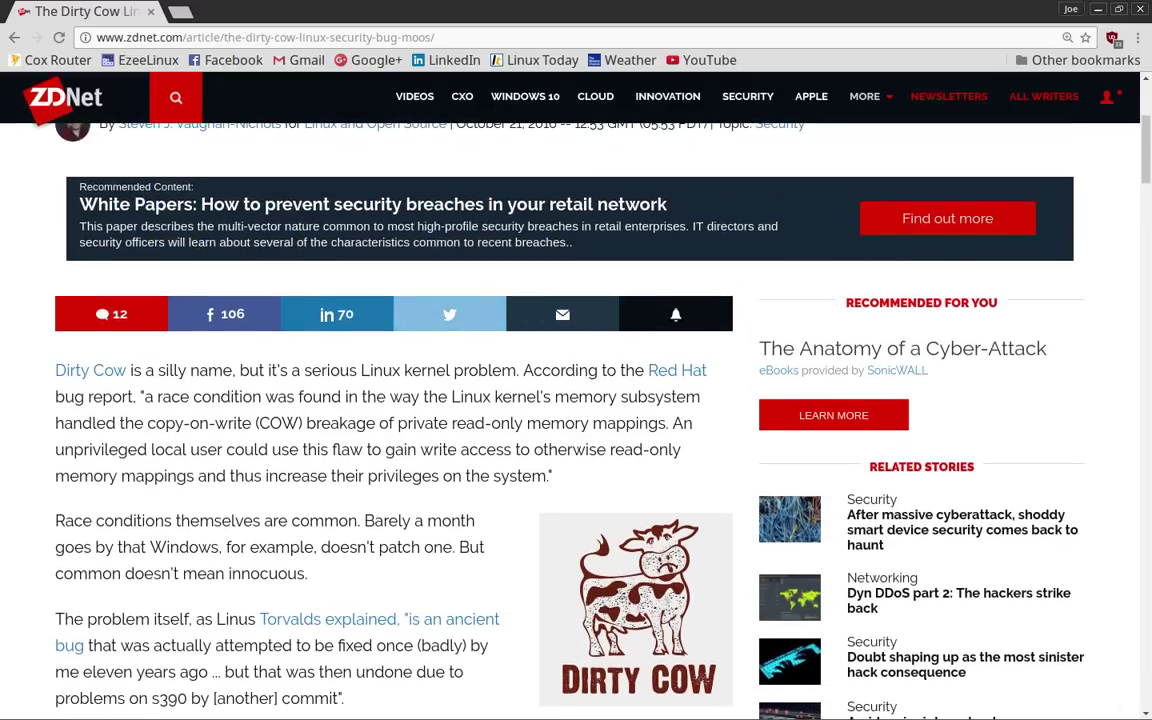
scroll(576, 400, down, 3)
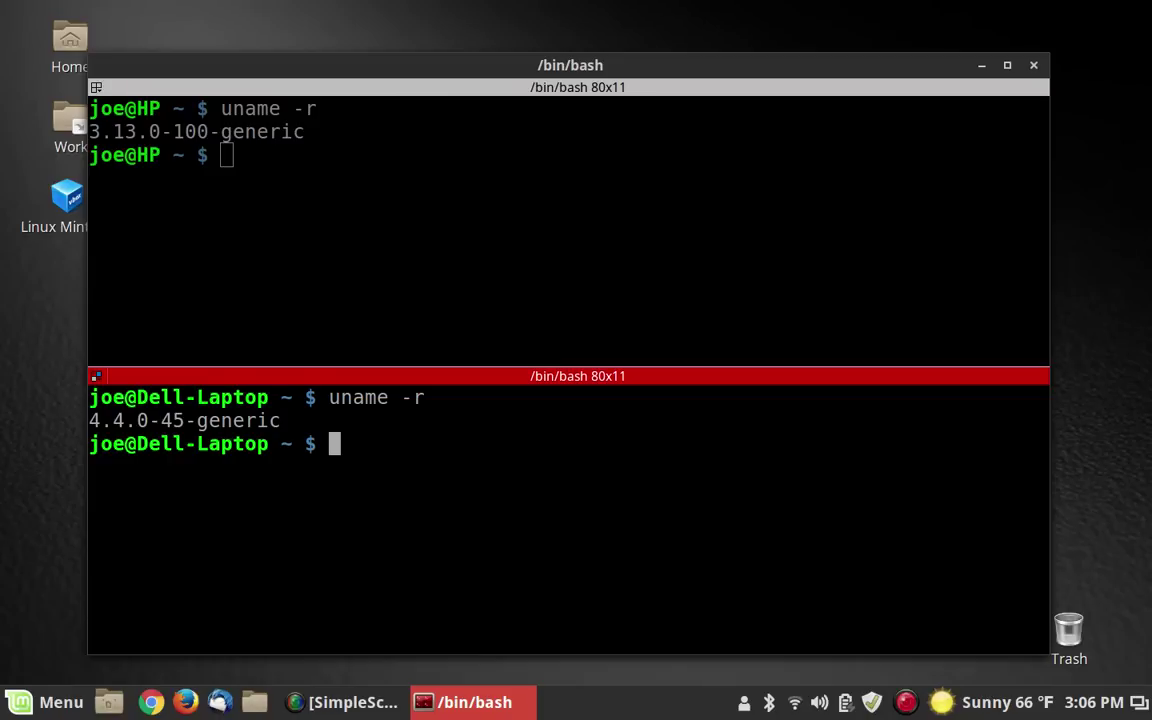
- Check the running kernel release in the LM-VM virtual machine's terminal with the command uname -r
click(227, 155)
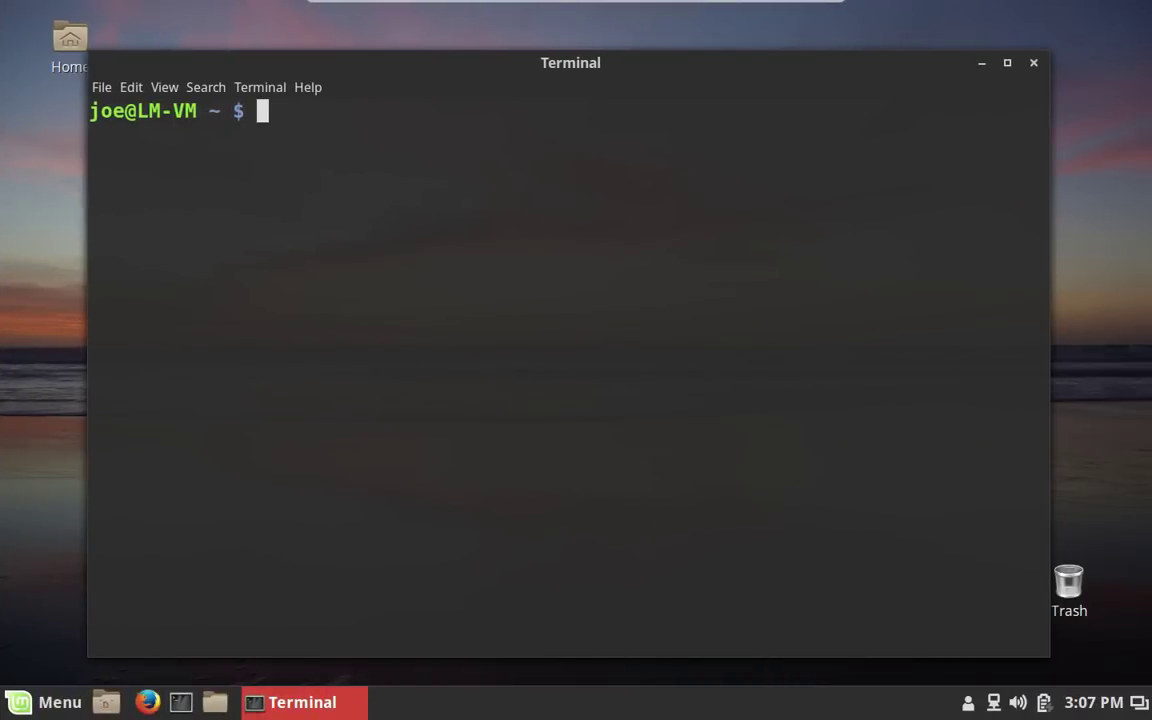
text(uname)
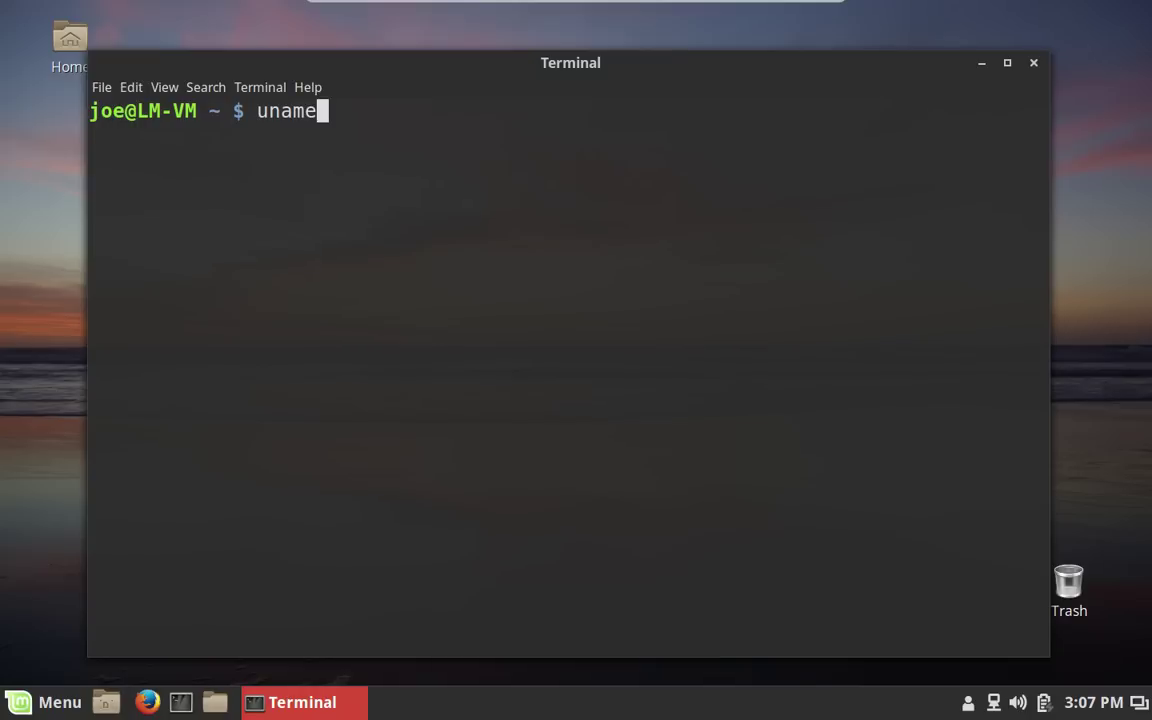
text( -r)
key(Return)
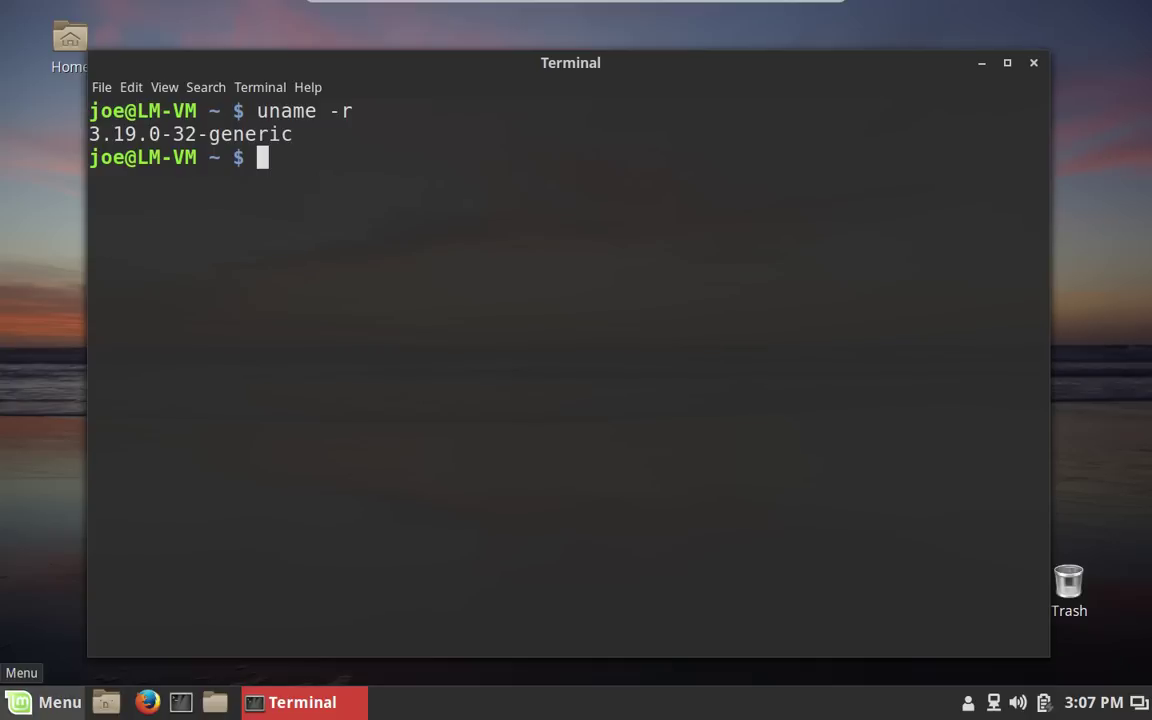
- Search the installed applications for "update" and launch Update Manager
click(45, 702)
mouse_move(175, 448)
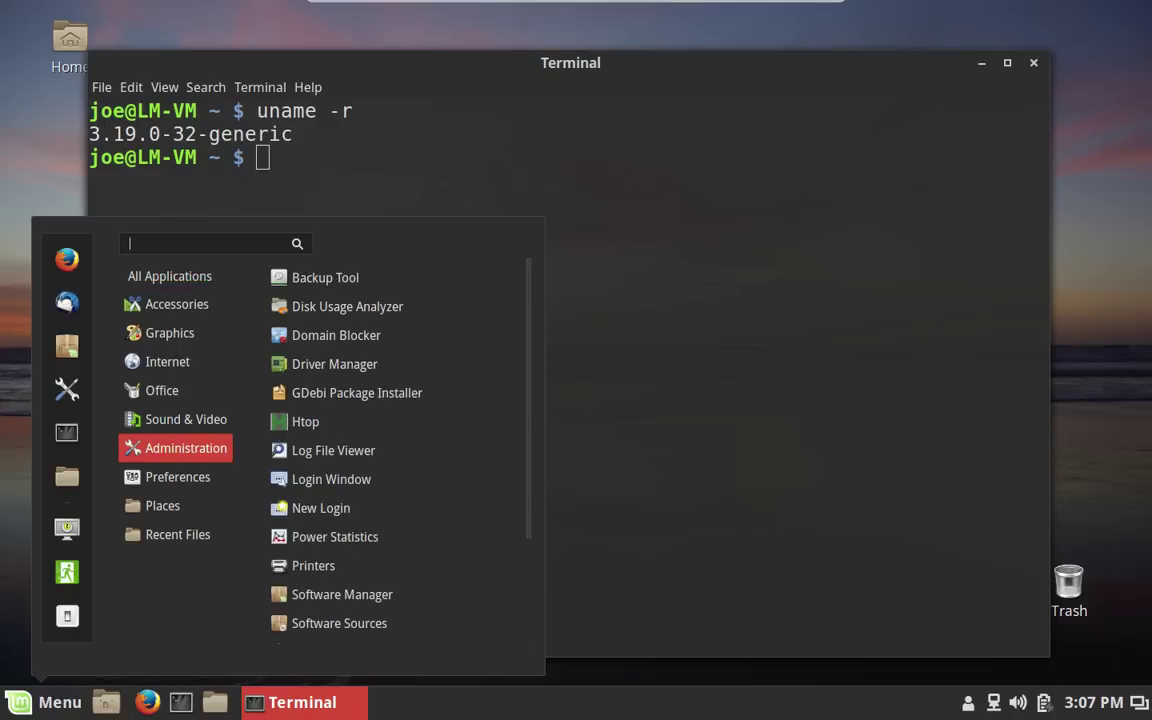
text(update)
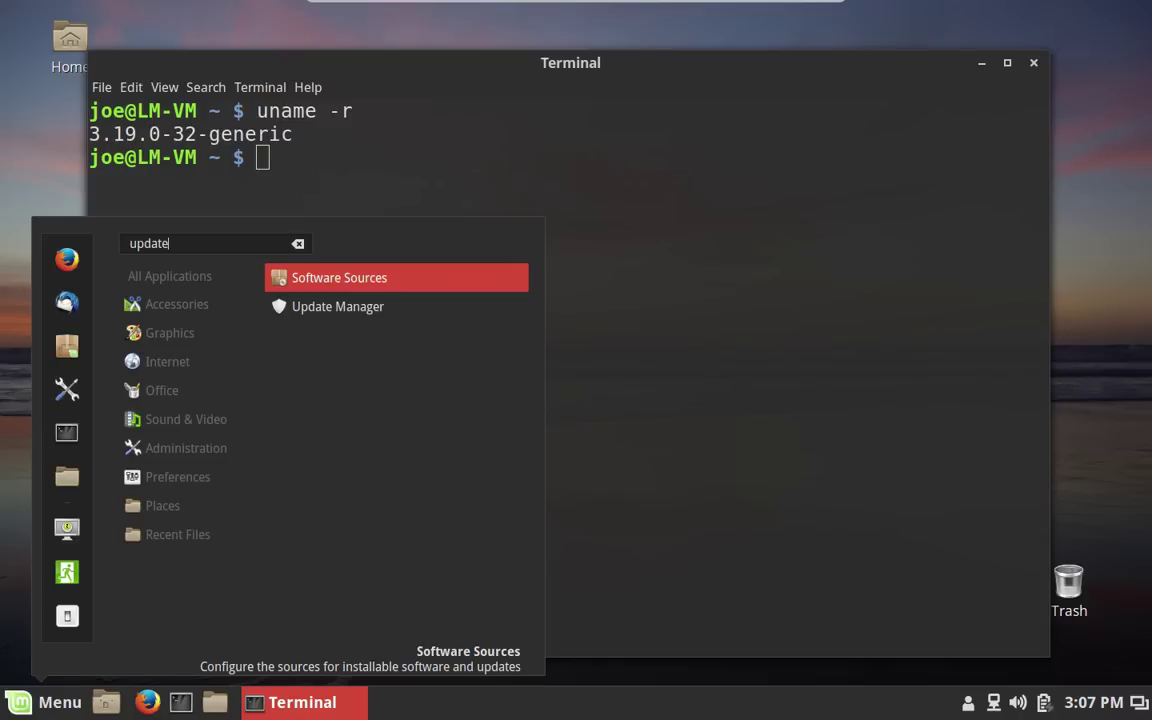
key(Down)
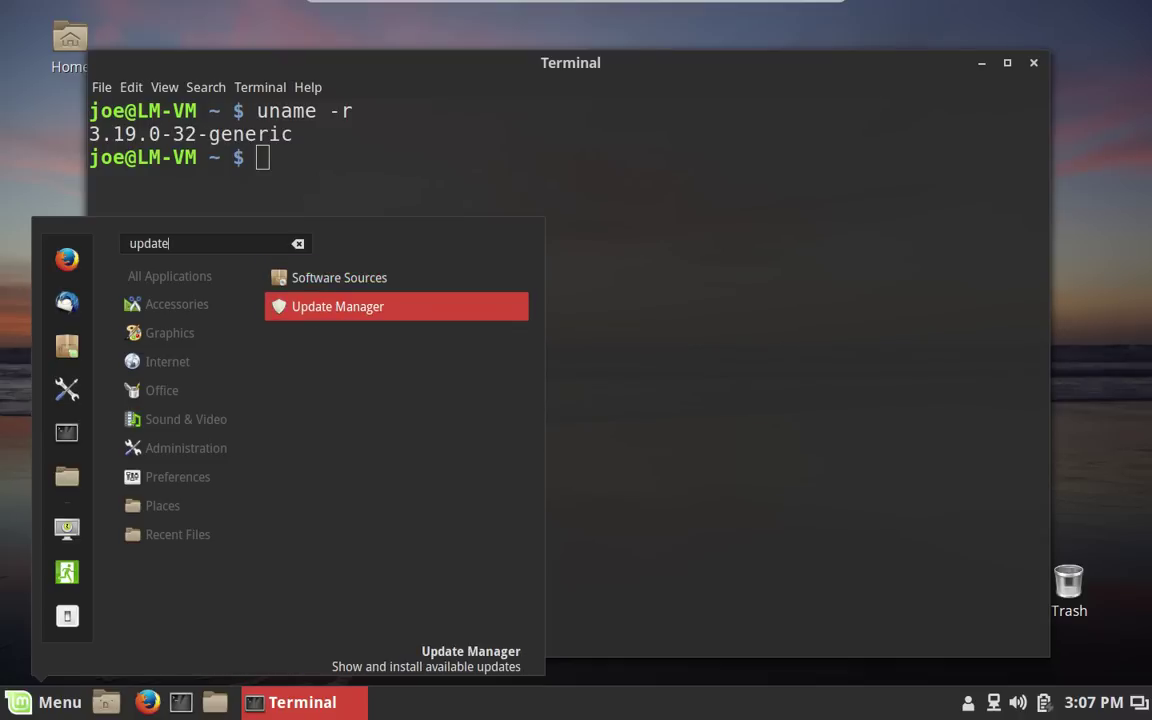
key(Return)
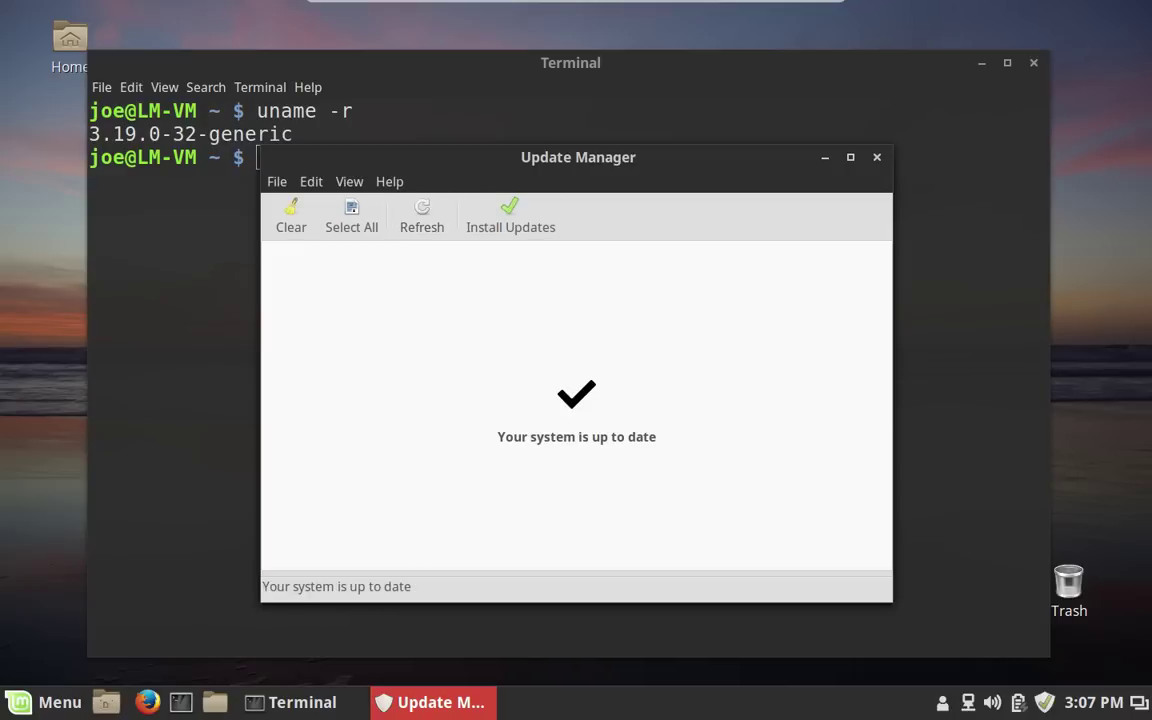
- Open Update Manager's Linux kernels window
key(alt+v)
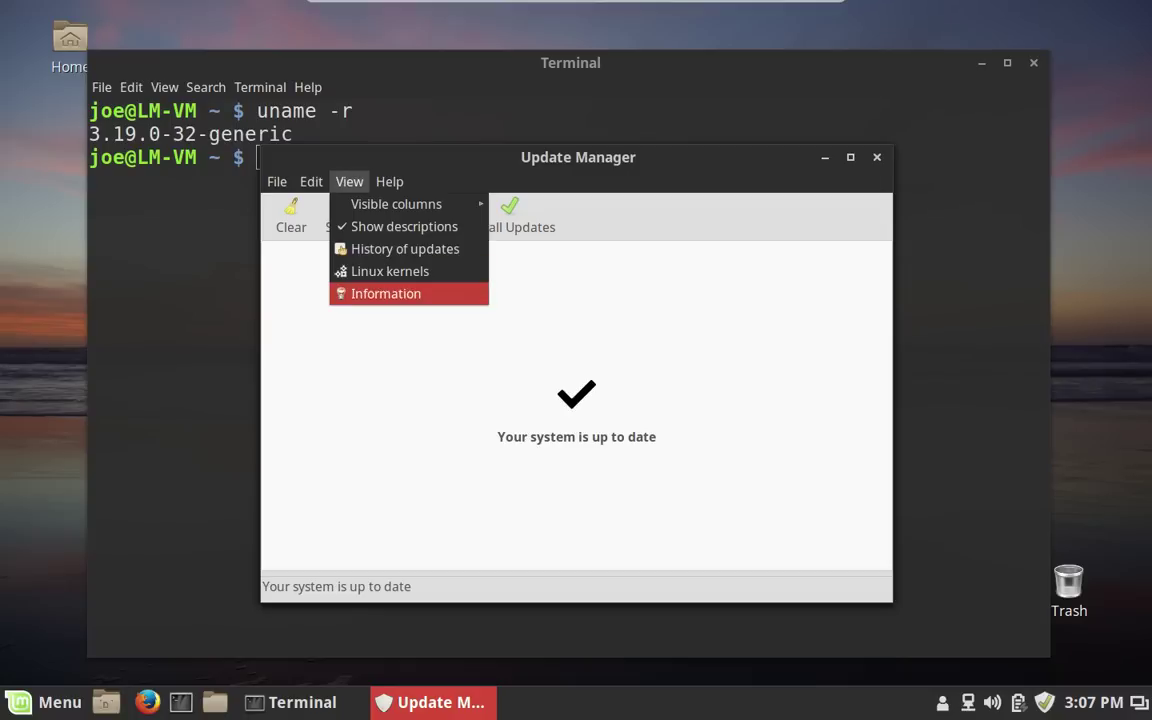
key(Up)
key(Up)
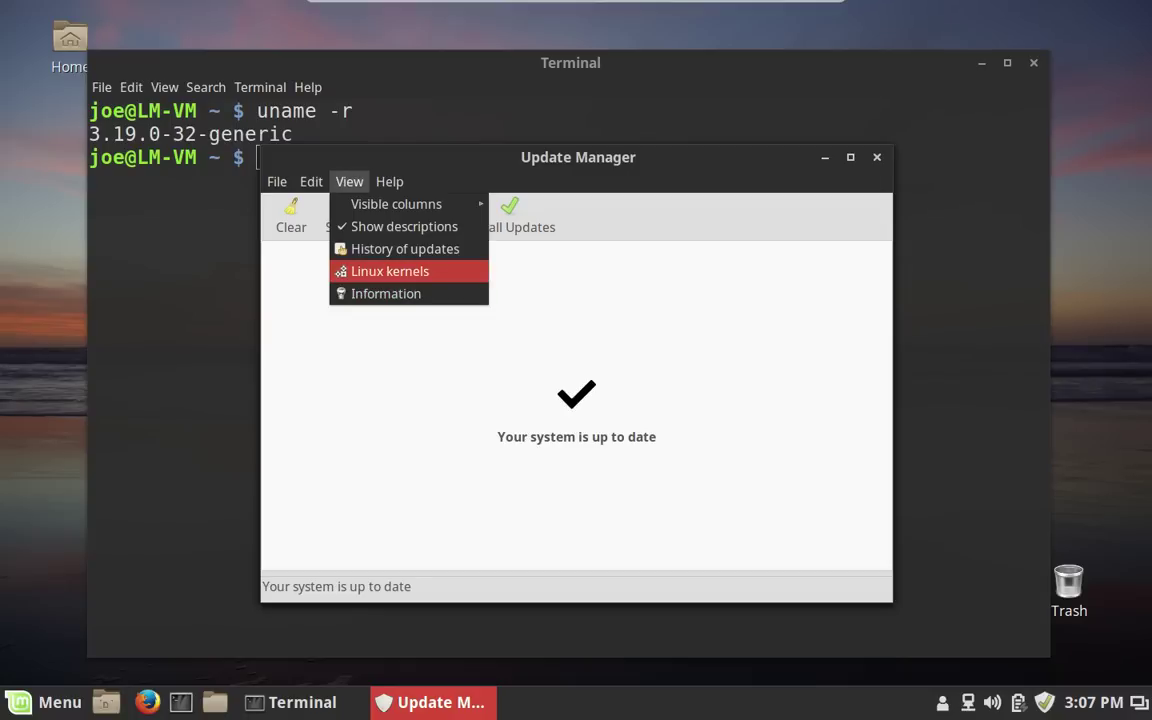
key(Escape)
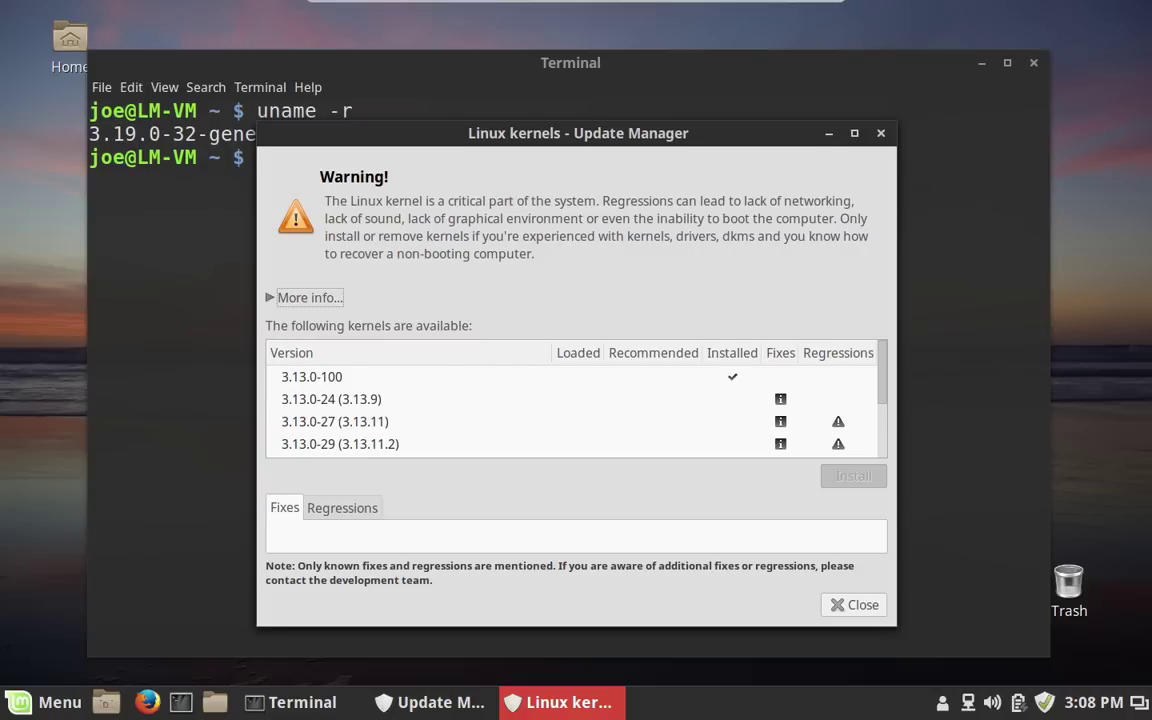
- Select the 3.13.0-100 kernel and sort the available kernels by their Loaded status
click(311, 376)
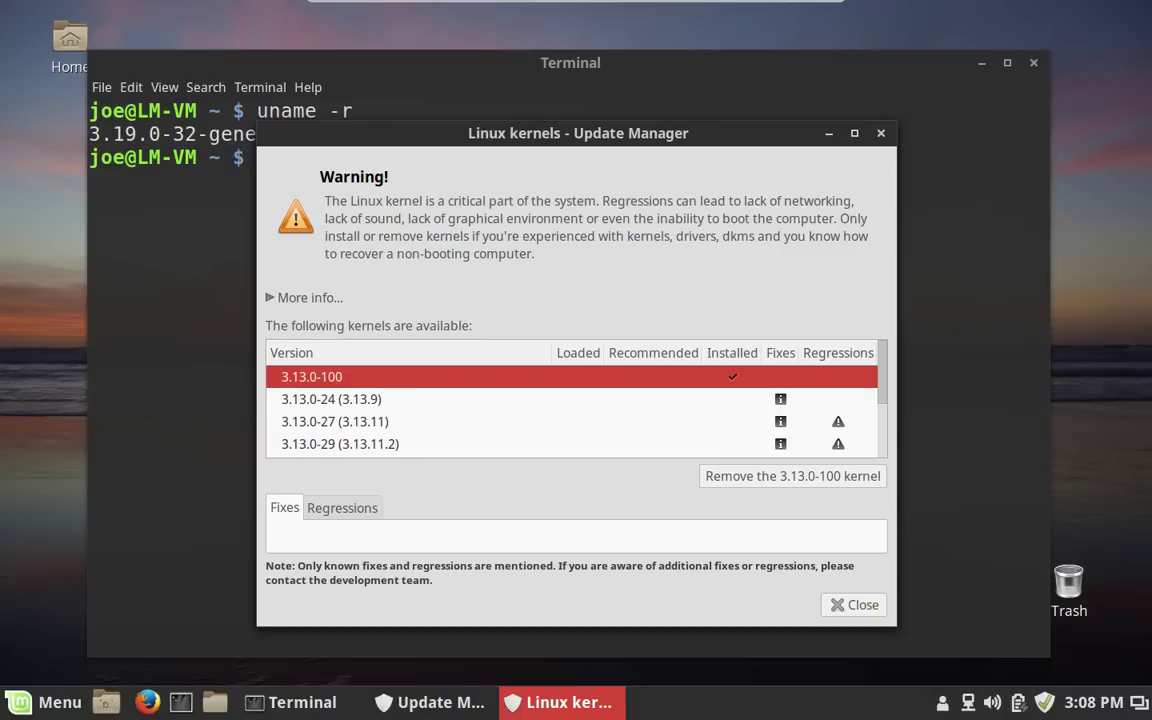
scroll(570, 410, down, 5)
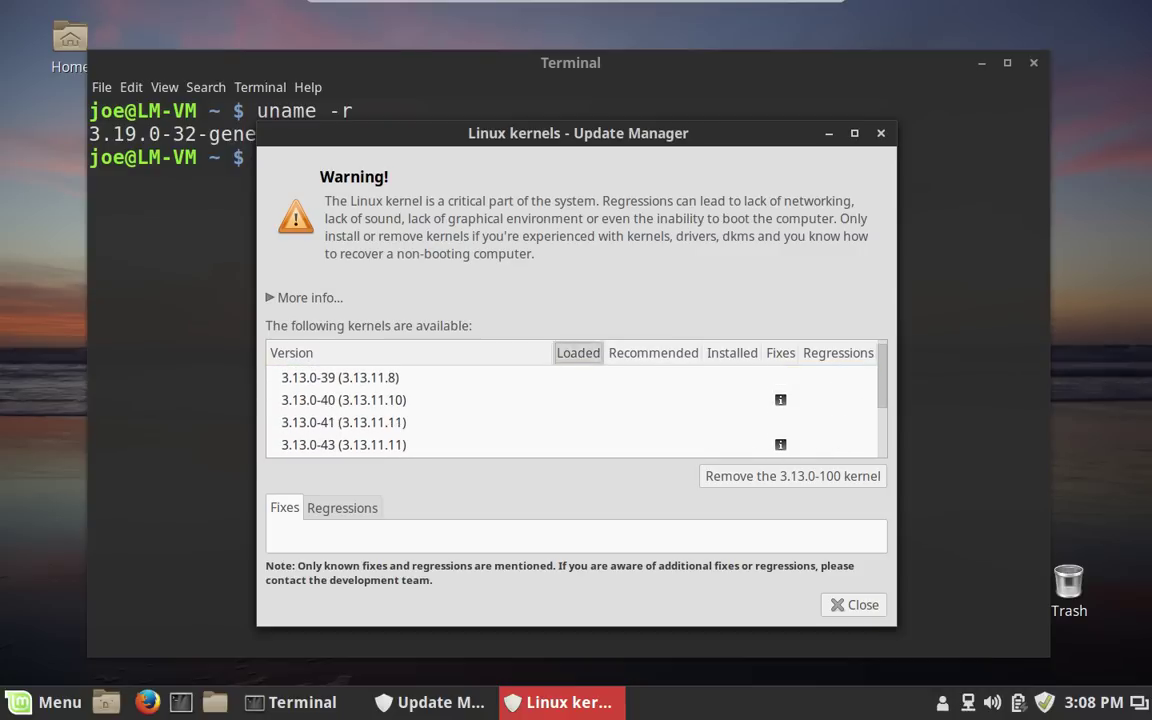
click(580, 352)
scroll(570, 410, up, 5)
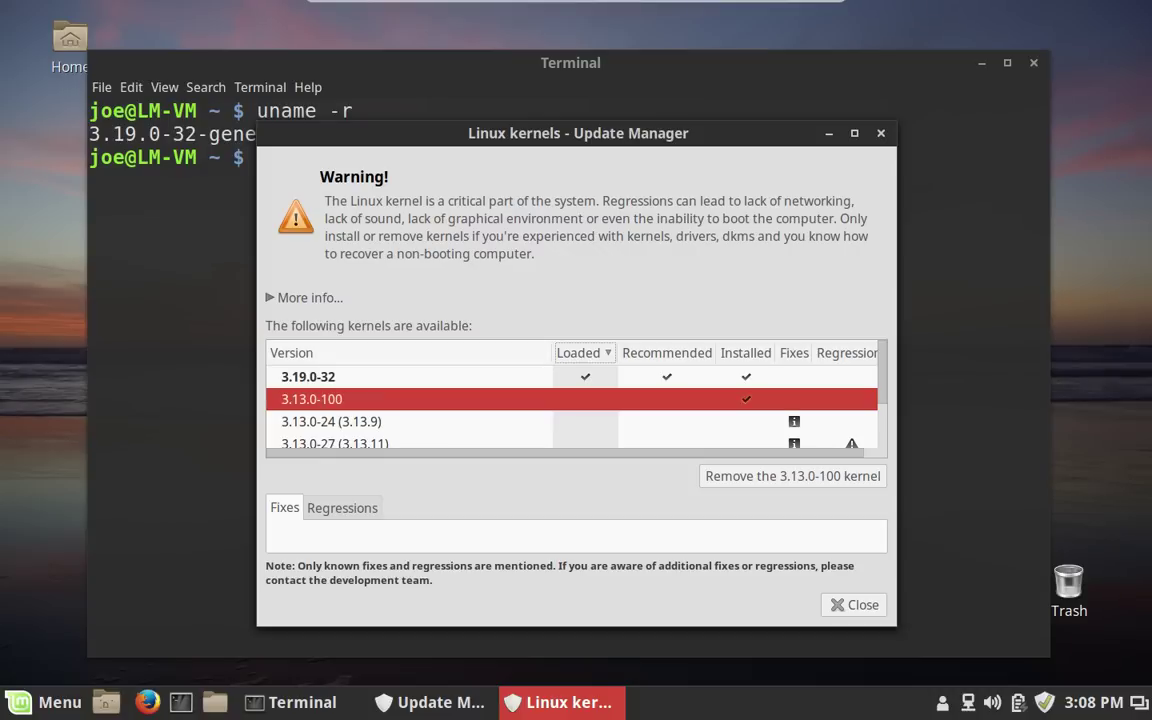
- Look through the available kernels and select version 4.4.0-45 at the end of the list
scroll(570, 410, down, 10)
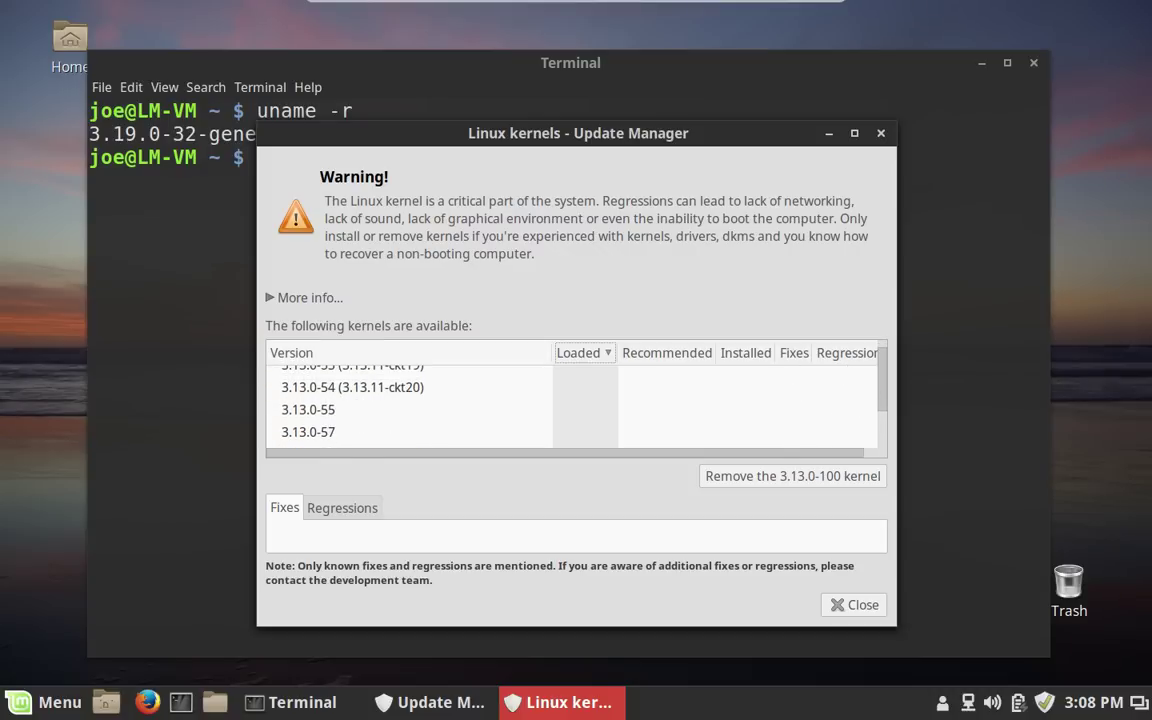
scroll(570, 405, down, 3)
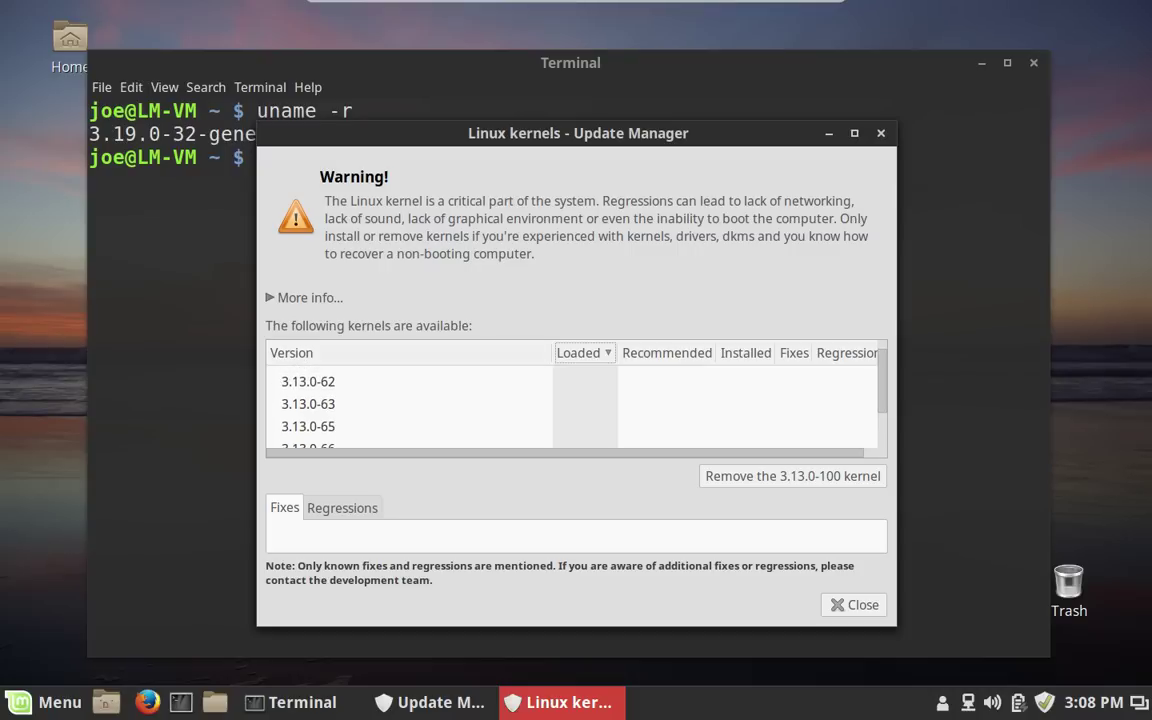
scroll(570, 405, down, 5)
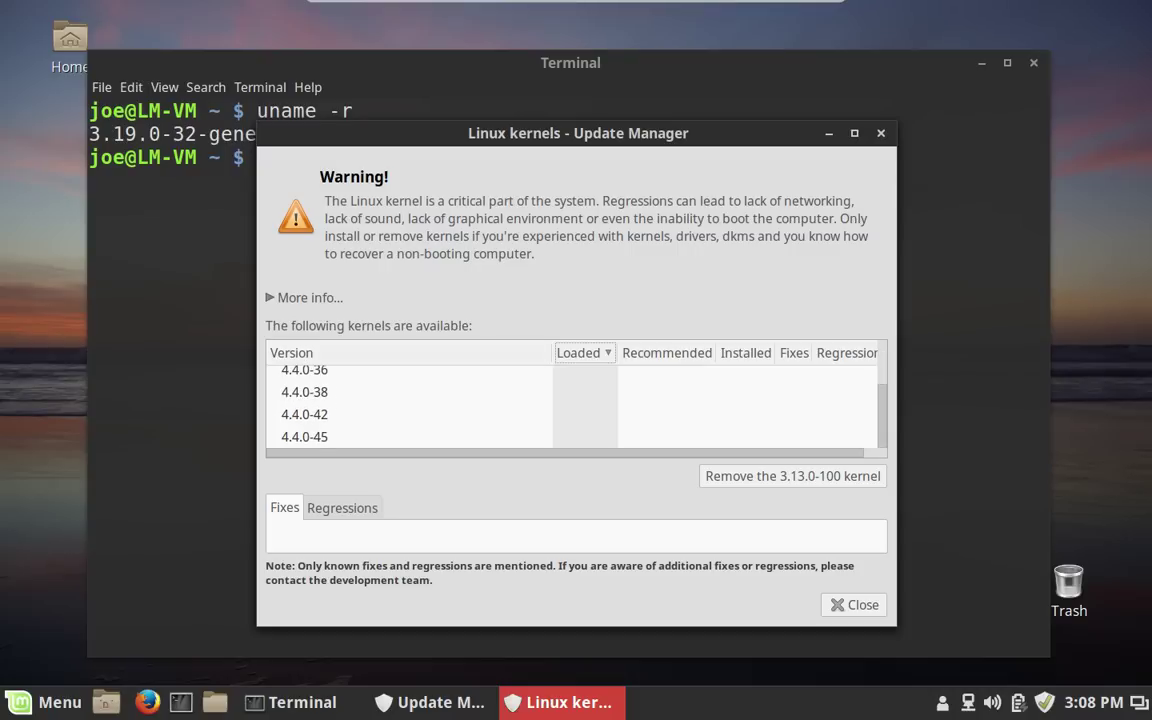
click(304, 437)
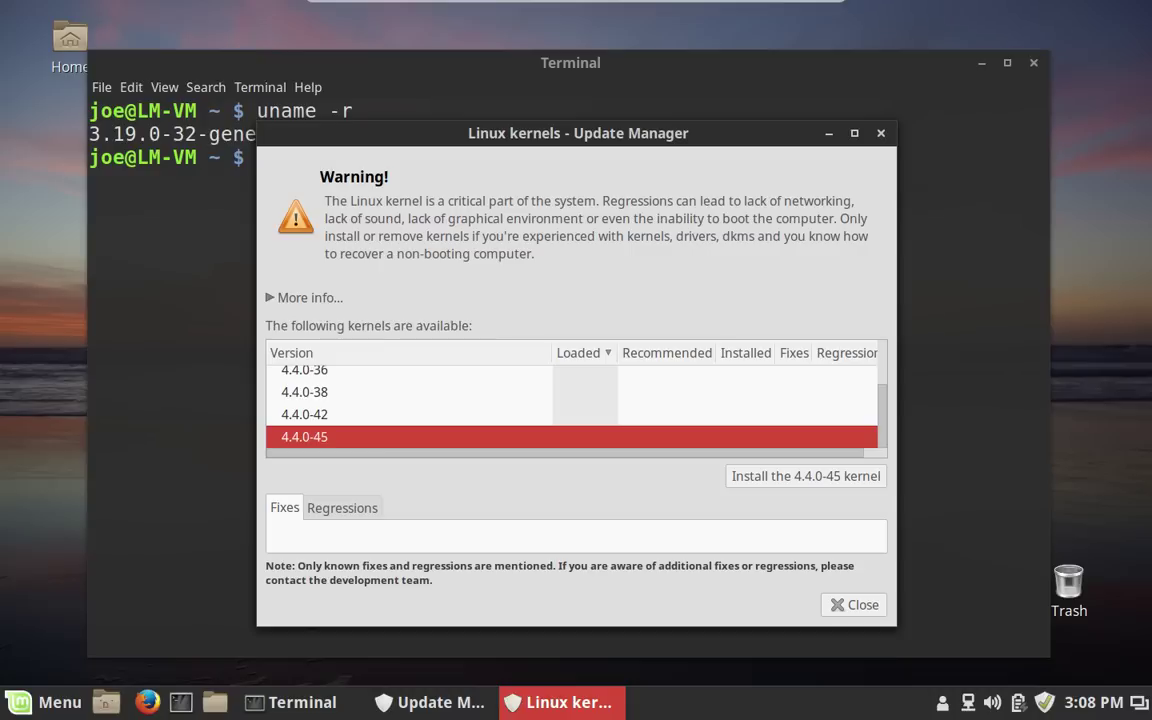
- Go back to the start of the kernel list, select 3.19.0-32 and examine the status of it and its neighbouring kernels
scroll(570, 405, up, 15)
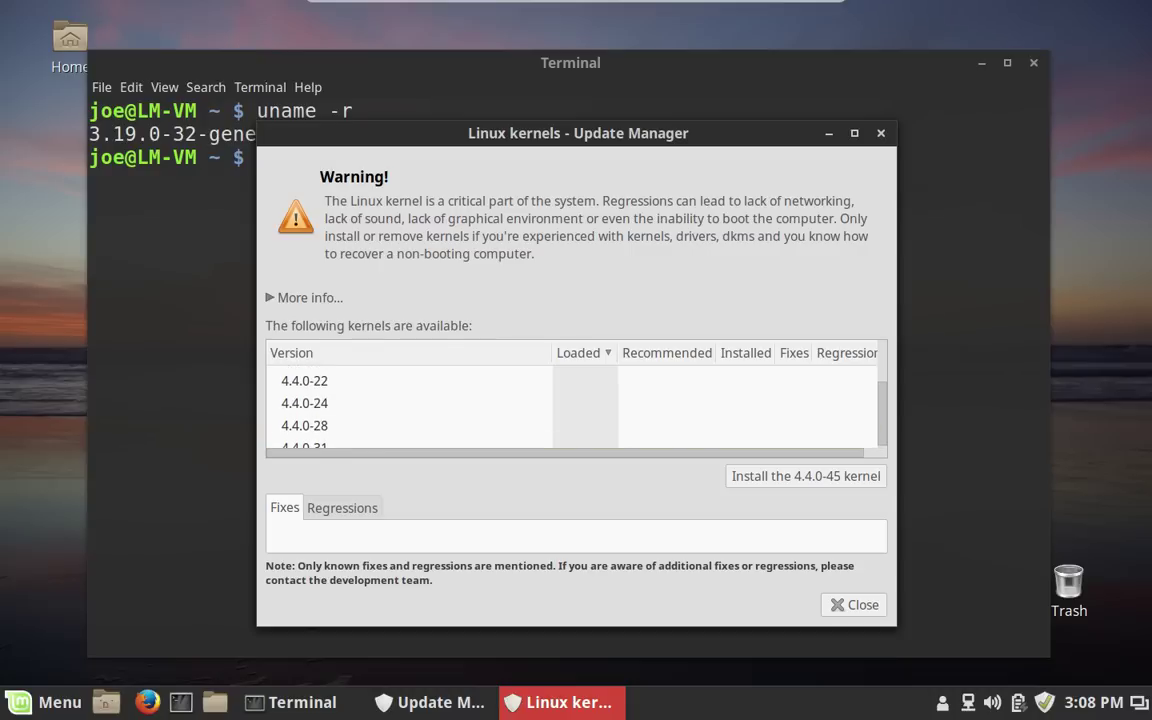
scroll(570, 405, up, 15)
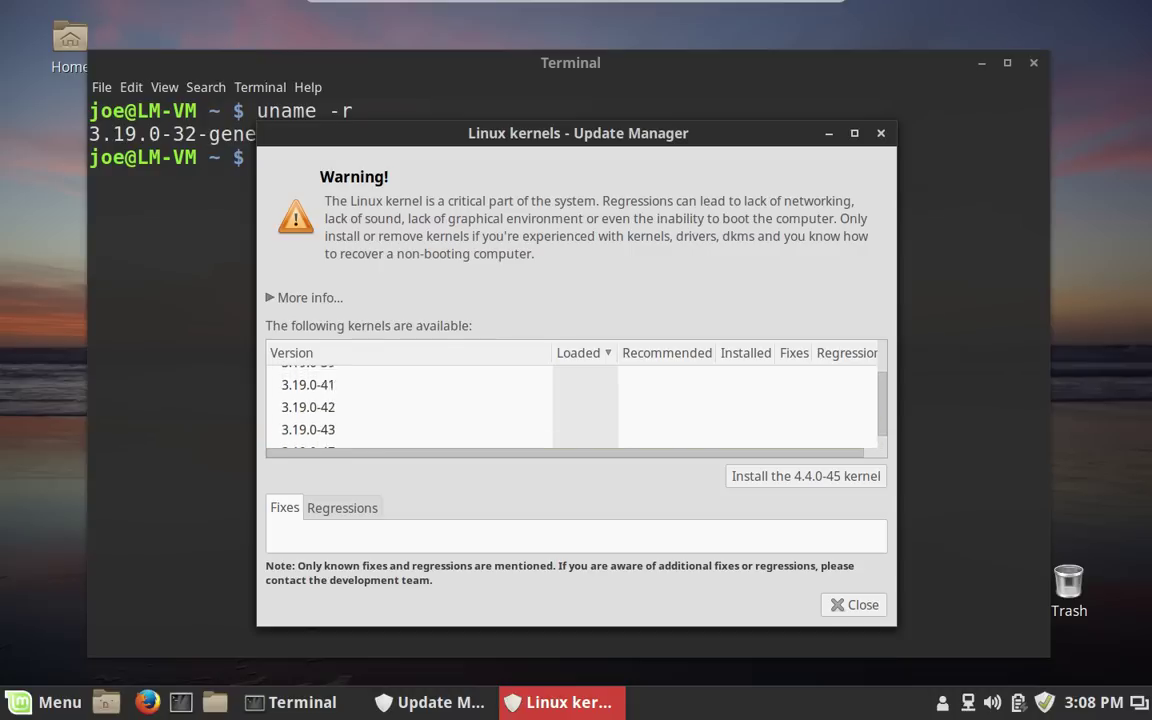
scroll(570, 405, up, 8)
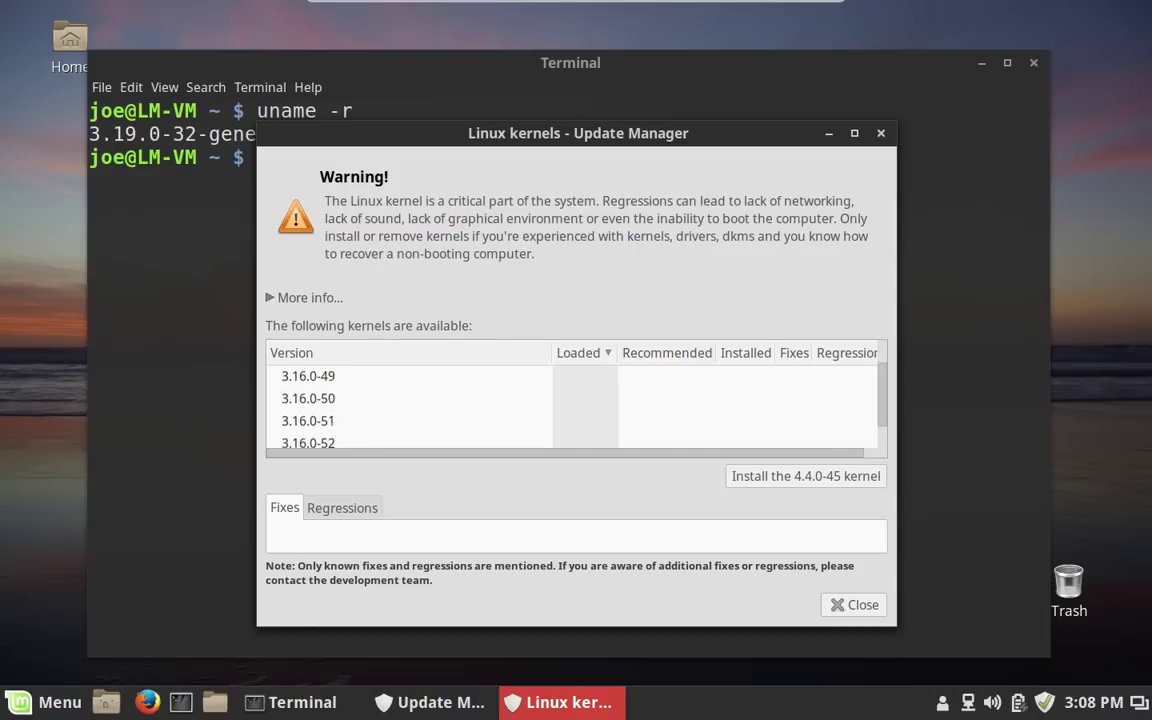
scroll(570, 405, up, 4)
click(308, 376)
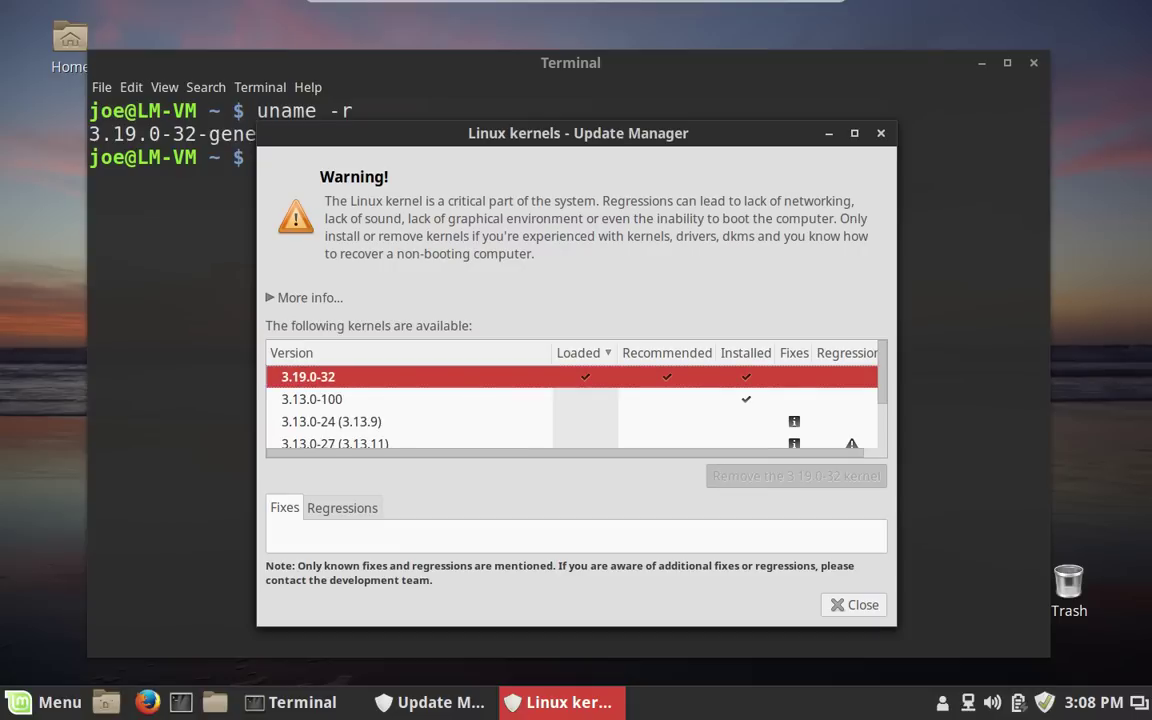
scroll(570, 405, down, 2)
scroll(570, 405, up, 2)
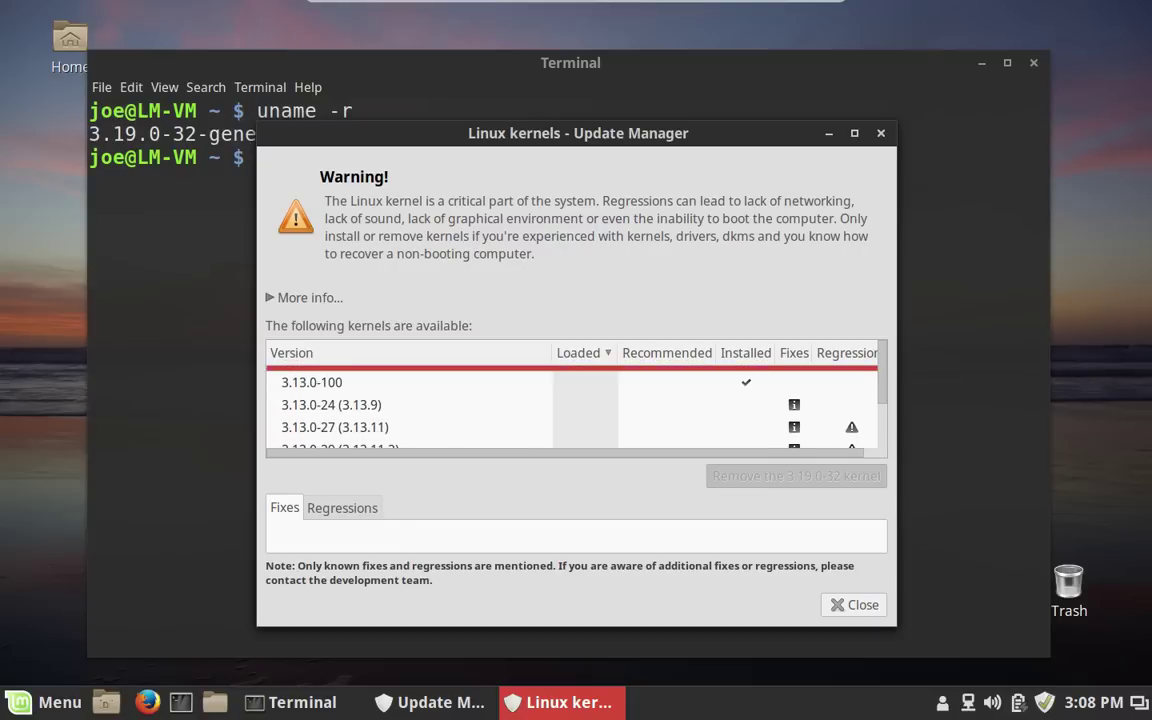
scroll(570, 405, down, 3)
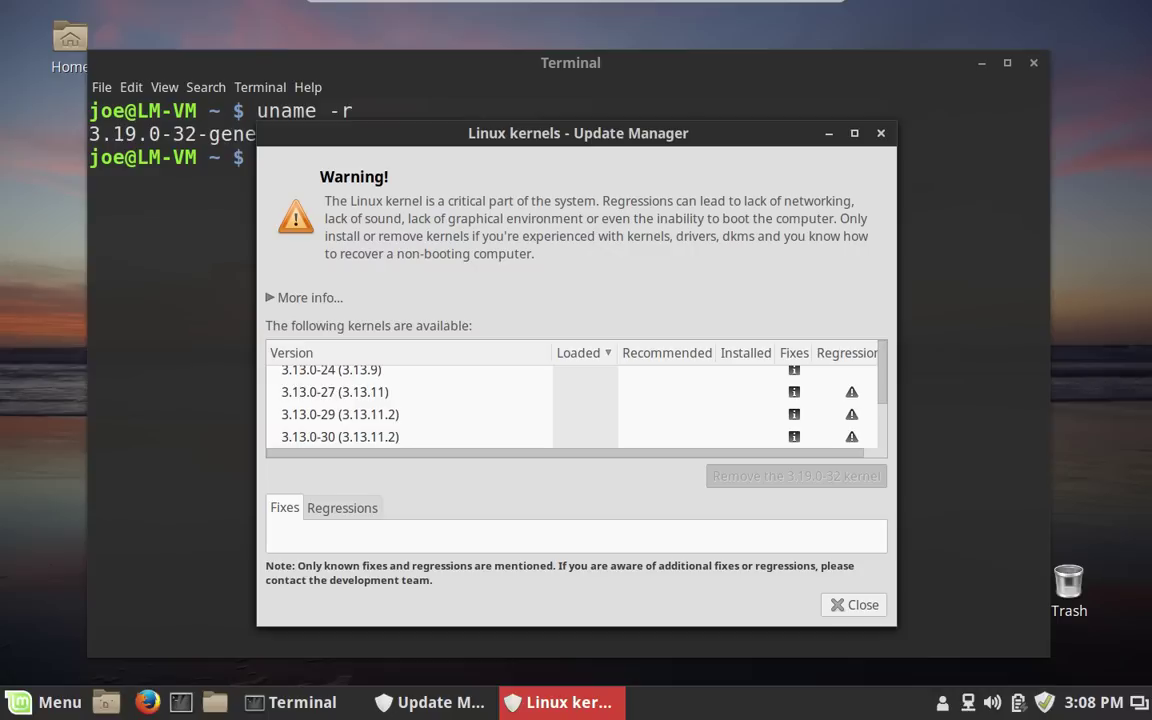
scroll(570, 405, up, 3)
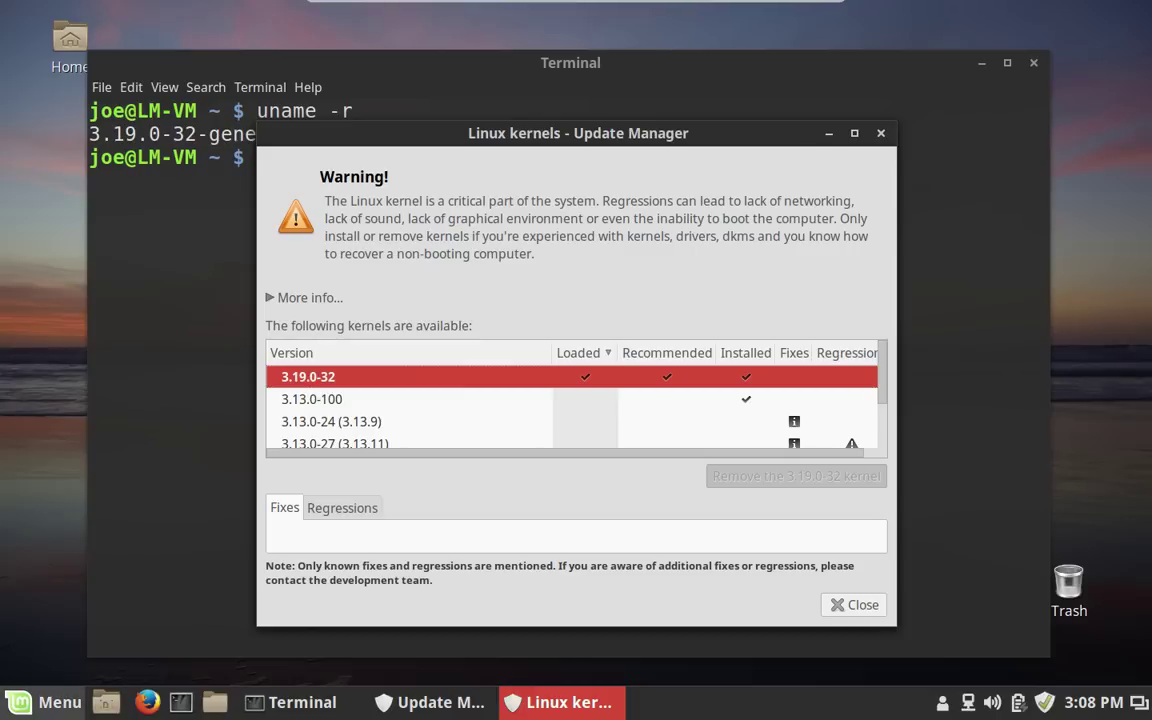
- Restart the virtual machine and open the advanced options for Linux Mint 17.3 Cinnamon 64-bit in GRUB
click(25, 702)
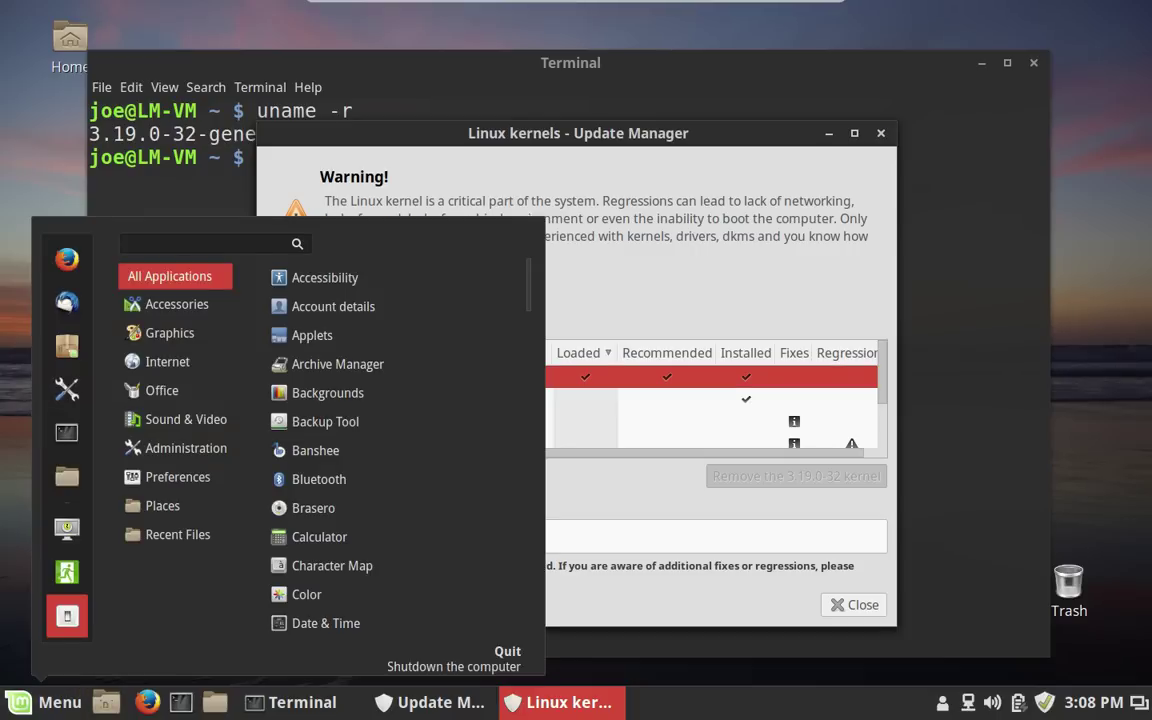
click(67, 615)
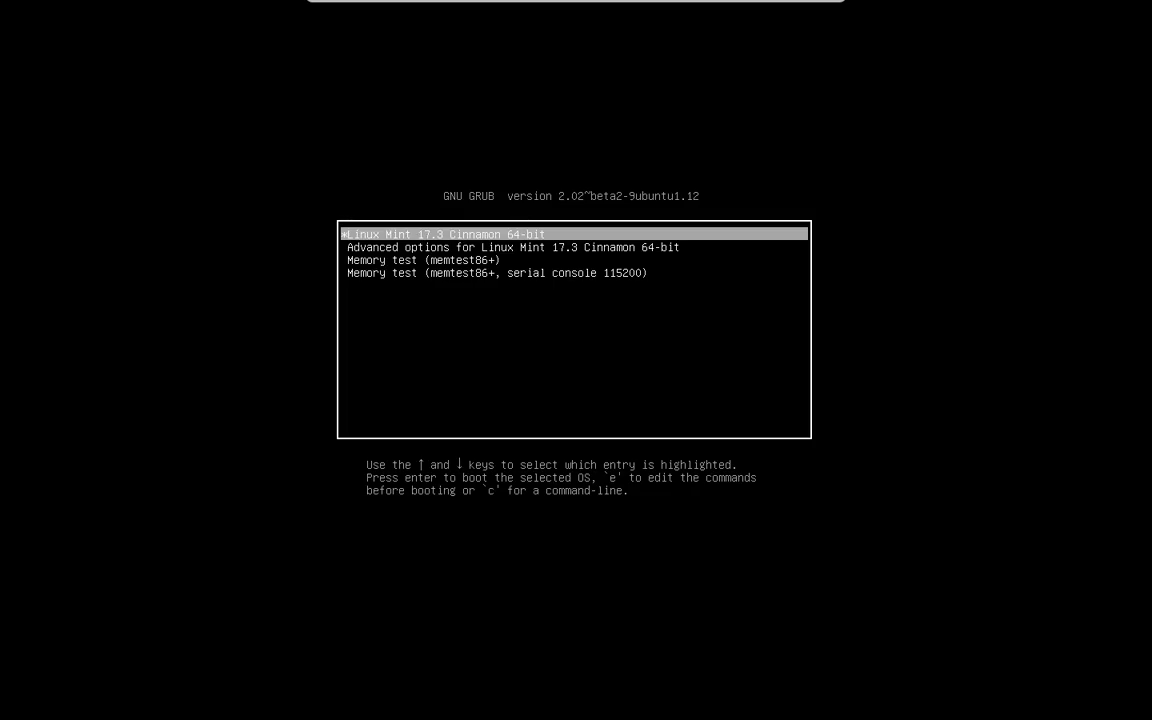
key(Down)
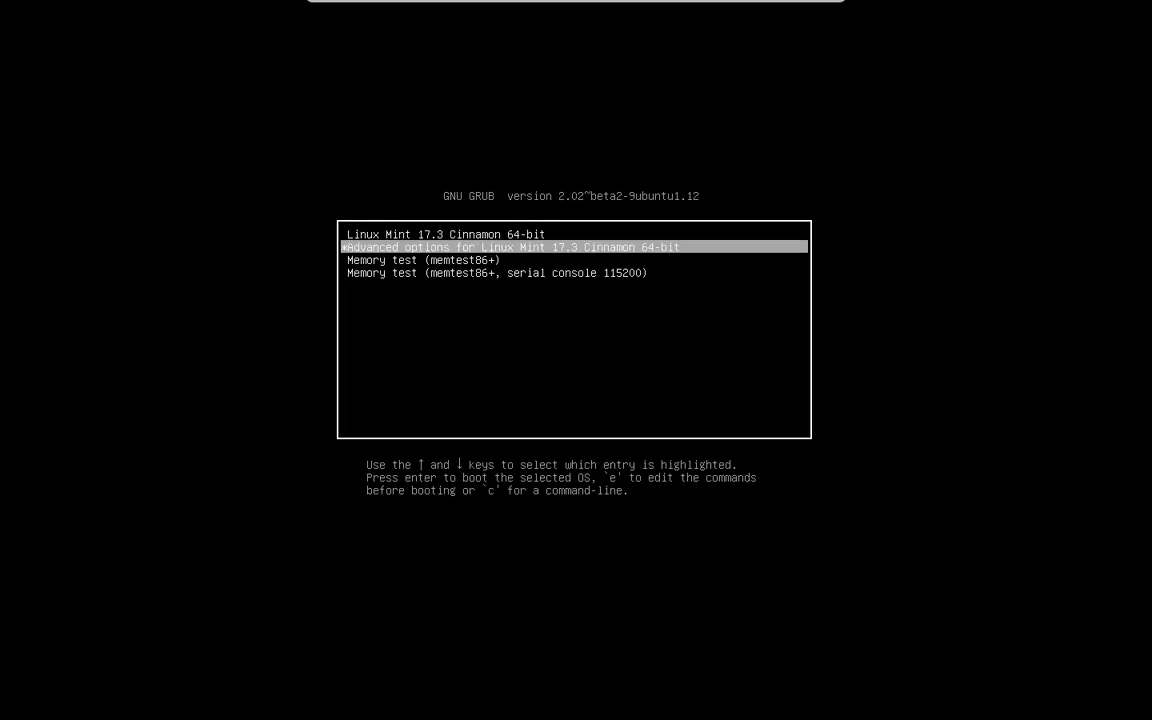
key(Return)
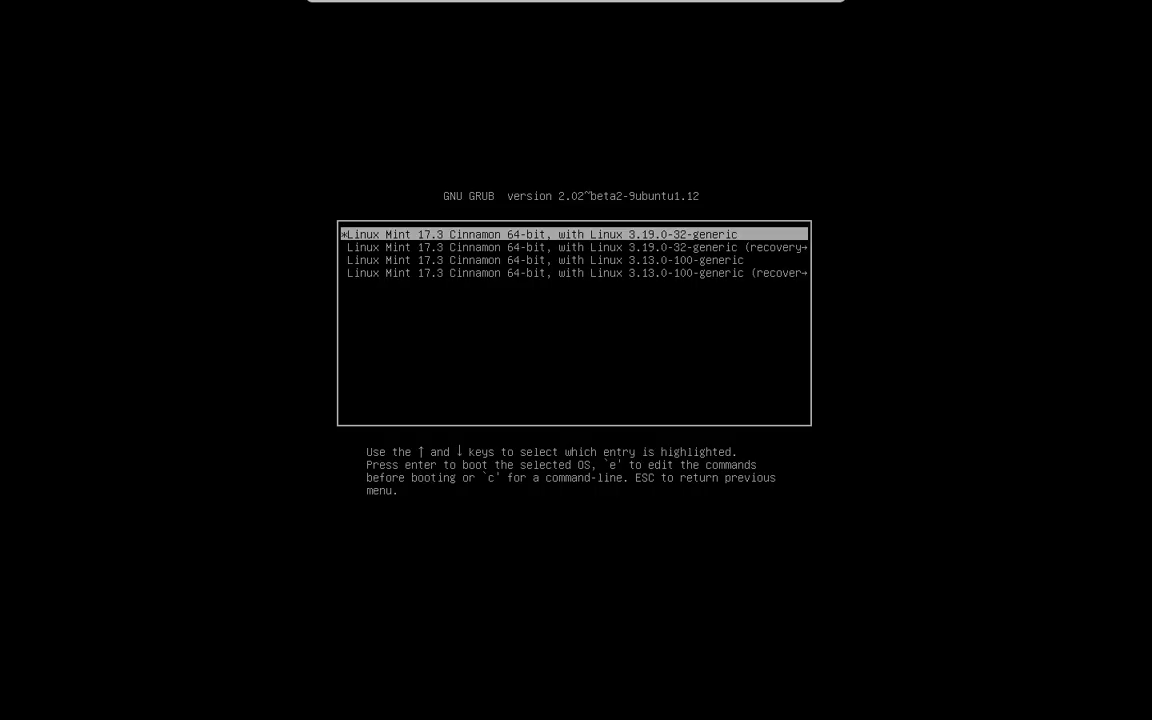
- Boot Linux Mint 17.3 Cinnamon 64-bit with the regular (non-recovery) Linux 3.13.0-100-generic kernel
key(Down)
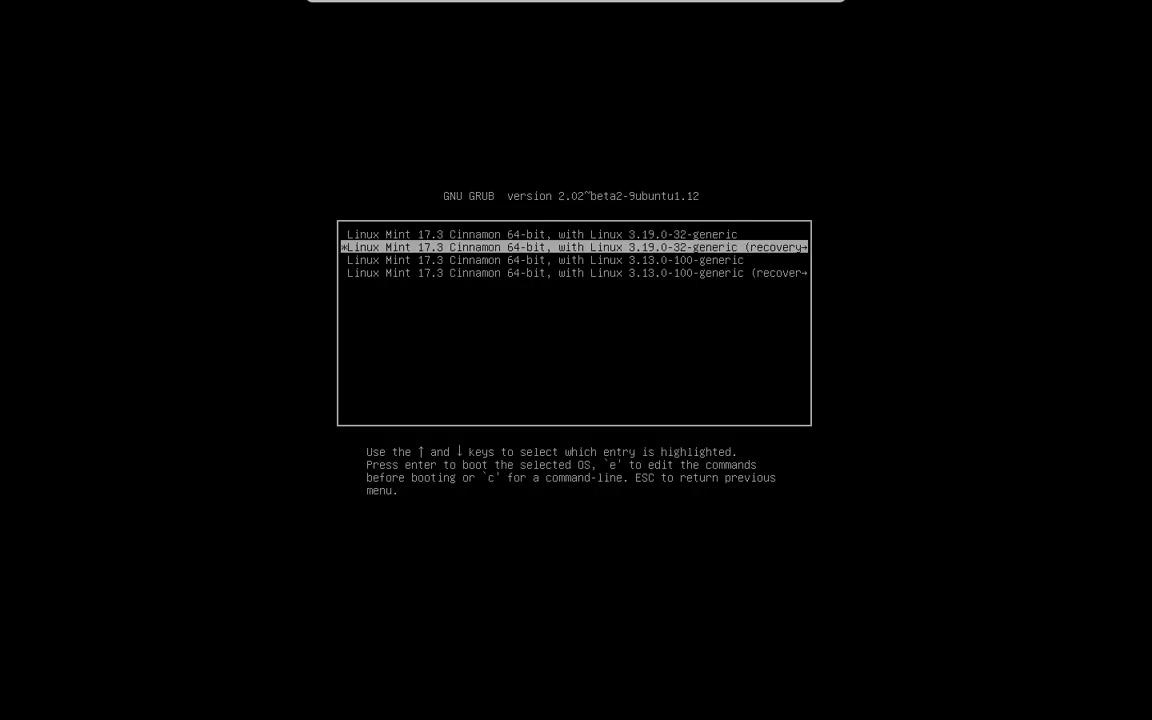
key(Down)
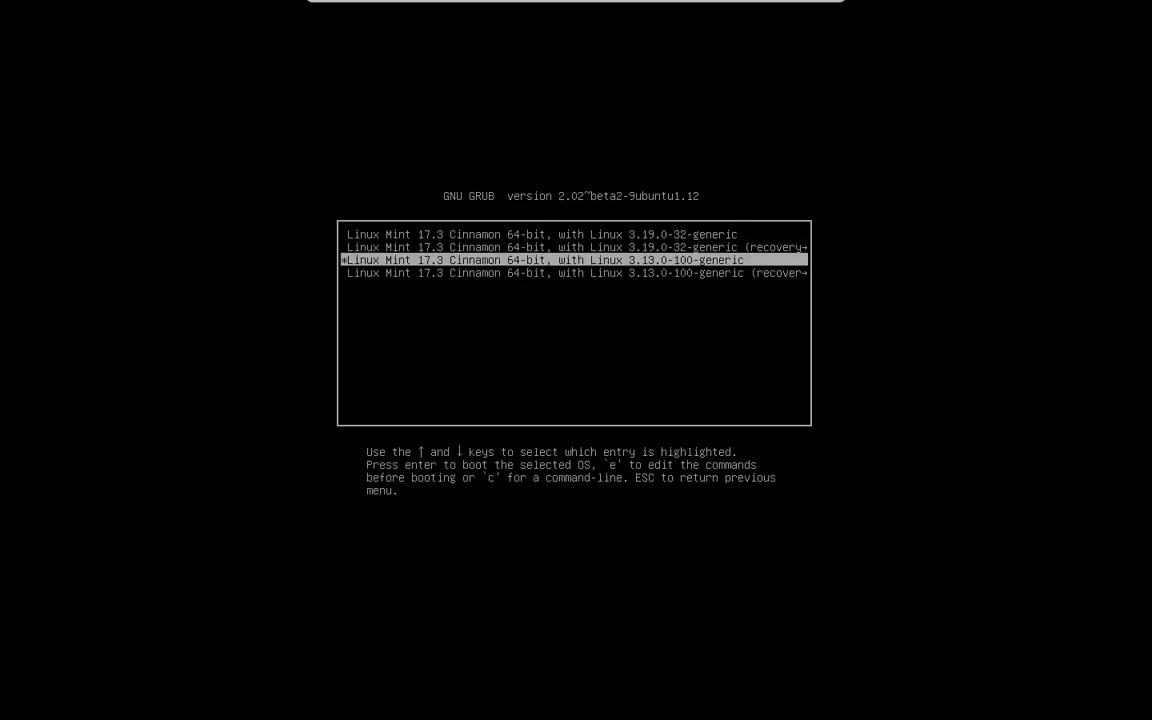
key(Down)
key(Up)
key(Return)
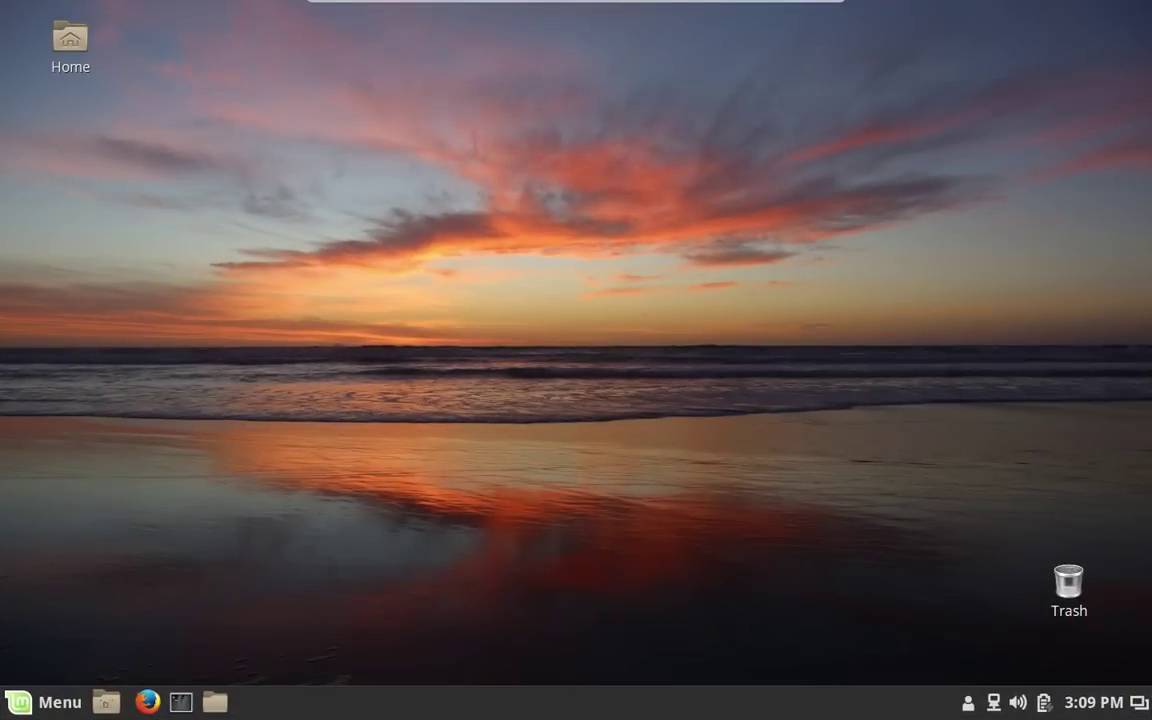
- Open a terminal and check the running kernel version with uname -r
key(ctrl+alt+t)
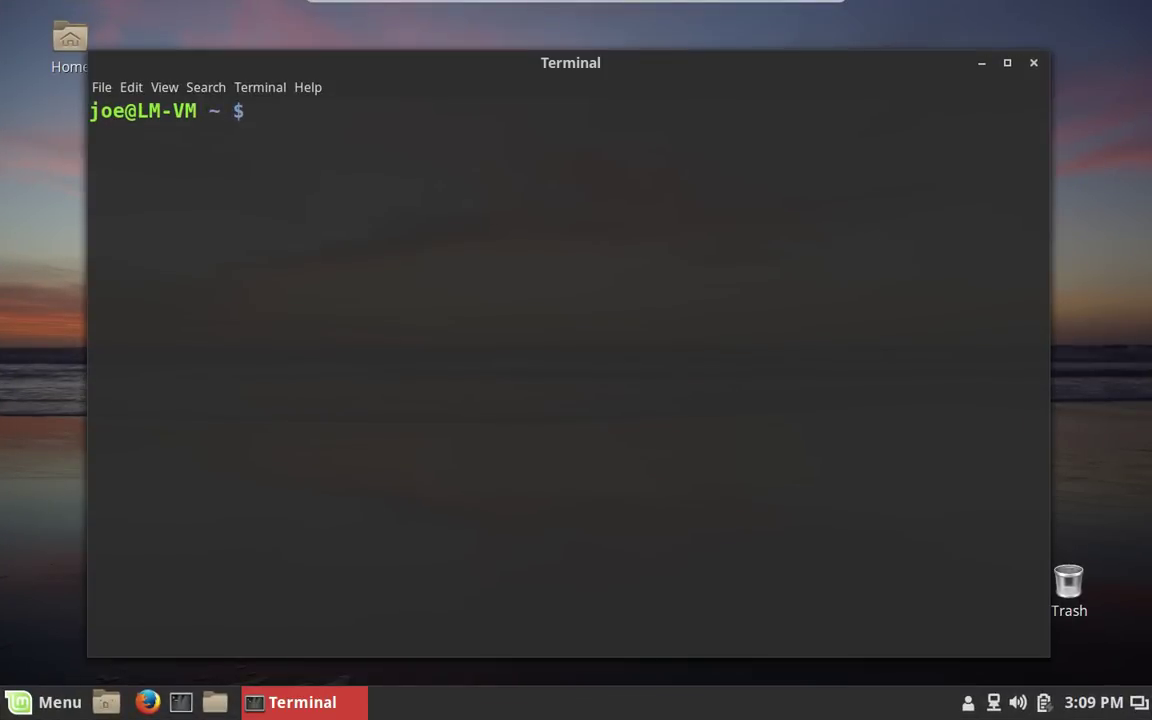
text(unam)
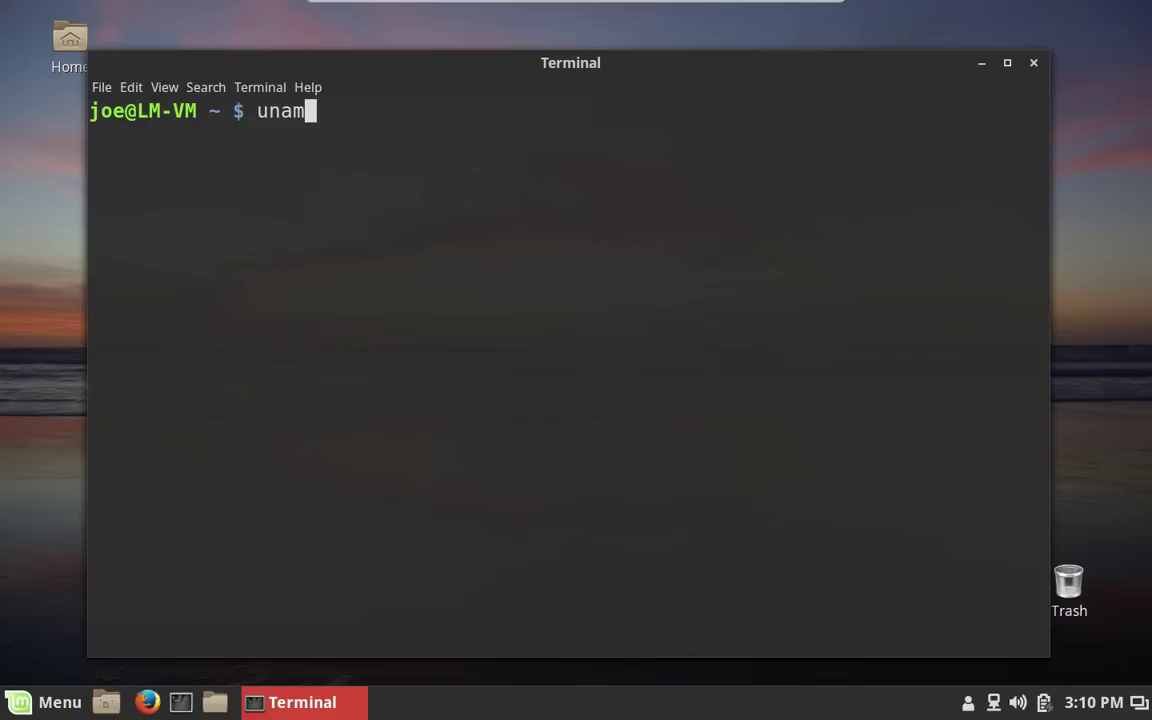
text(e -r)
key(Return)
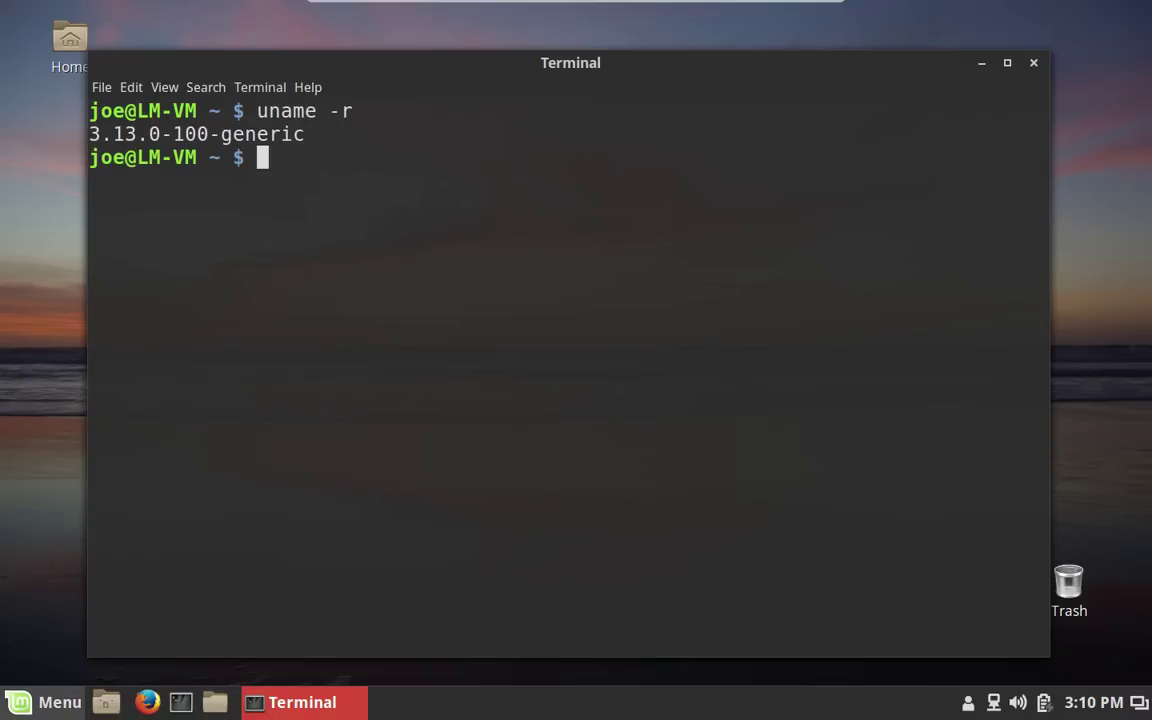
- Open Update Manager from an application search for "update" and show its list of Linux kernels
click(45, 702)
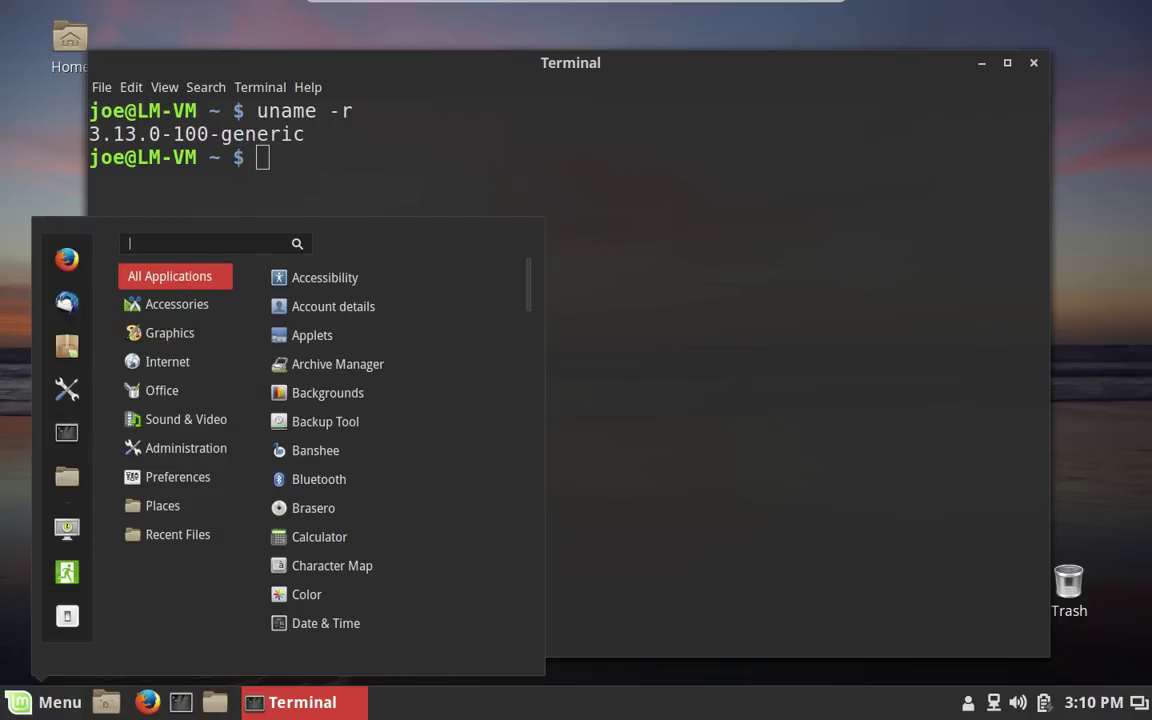
text(update)
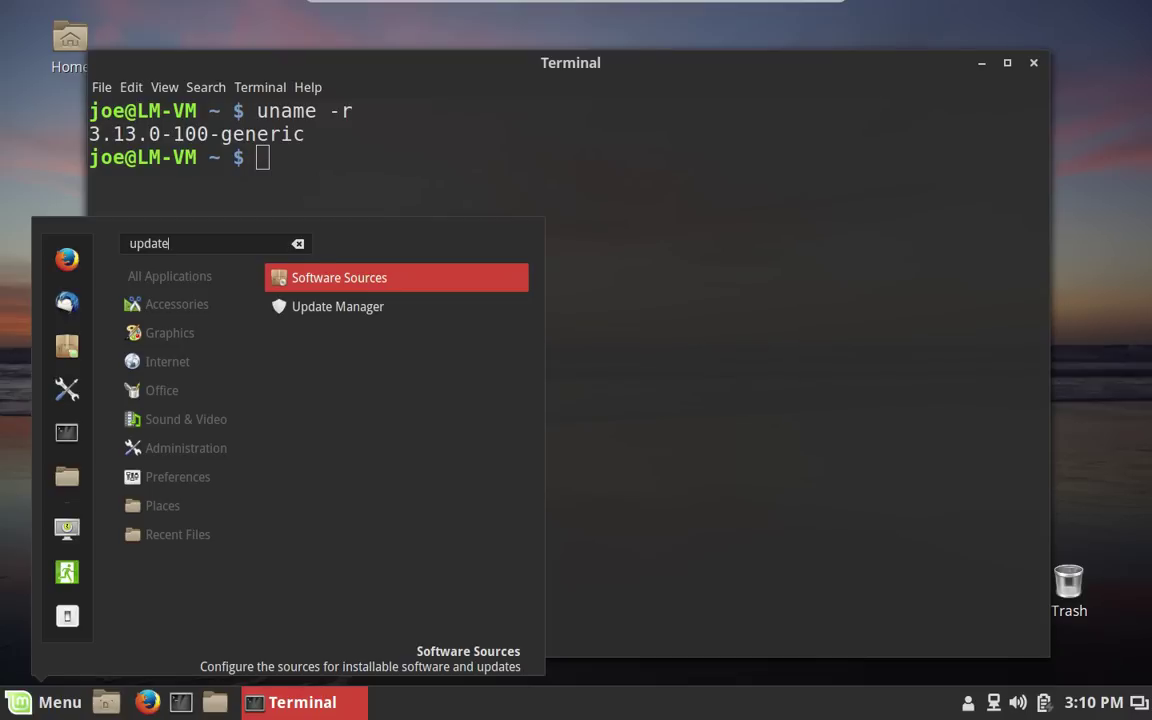
key(Down)
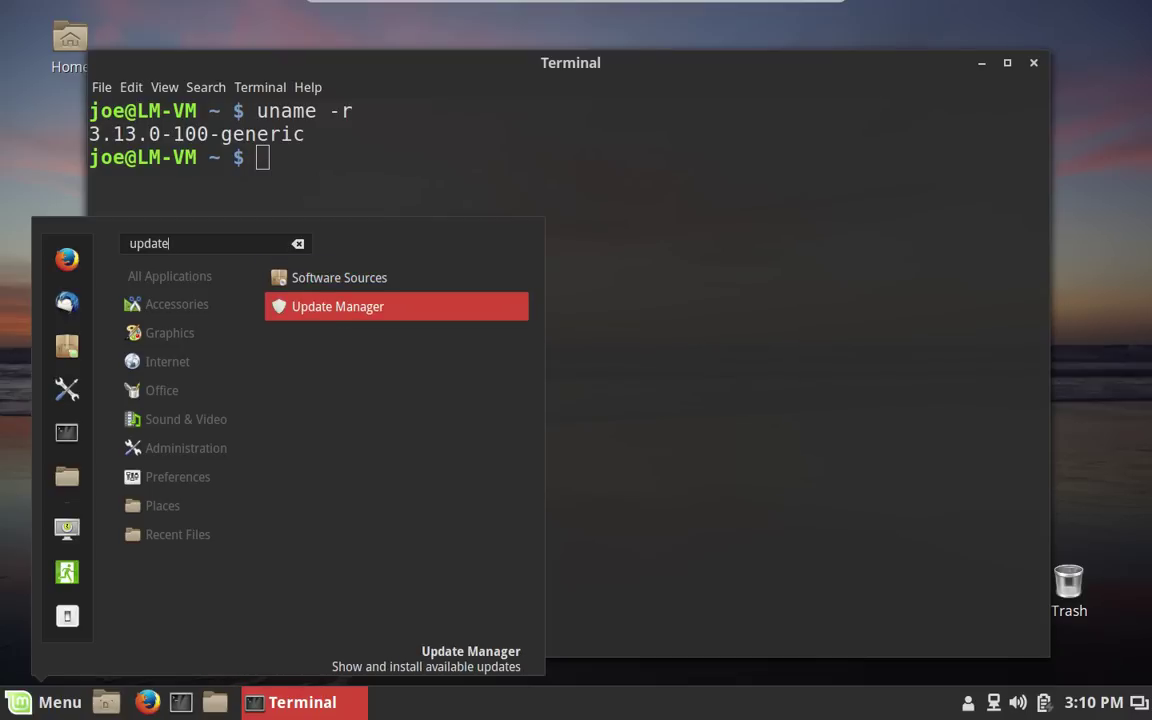
key(Return)
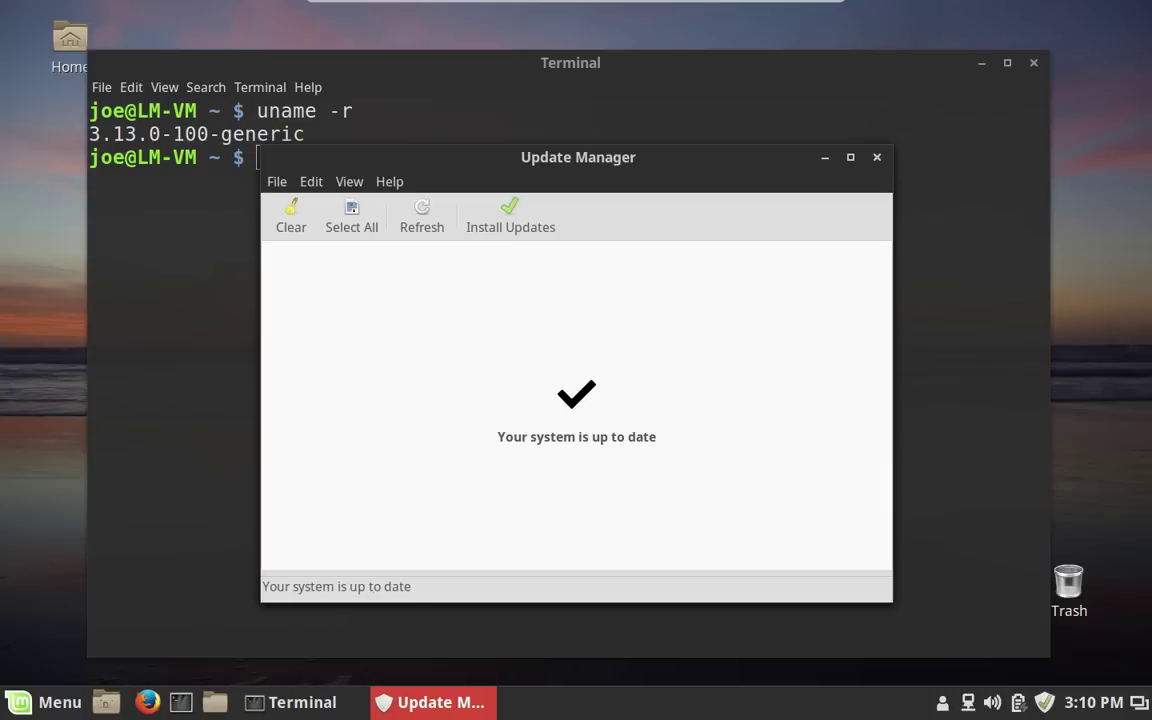
click(349, 181)
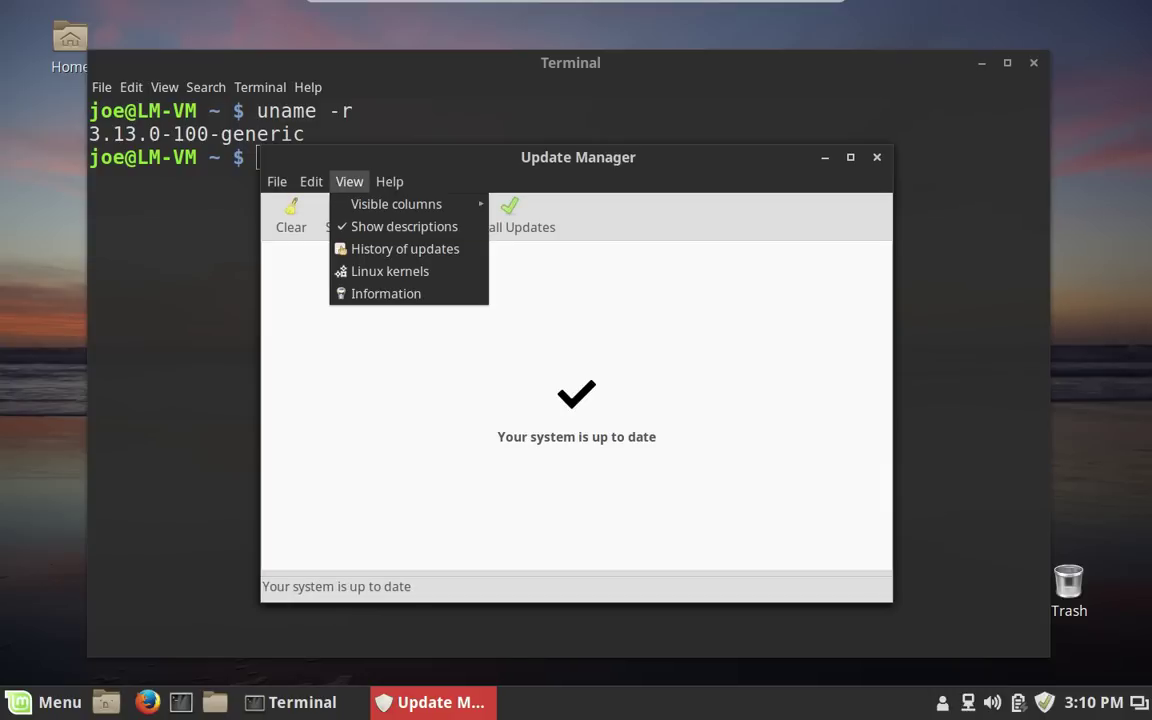
click(386, 270)
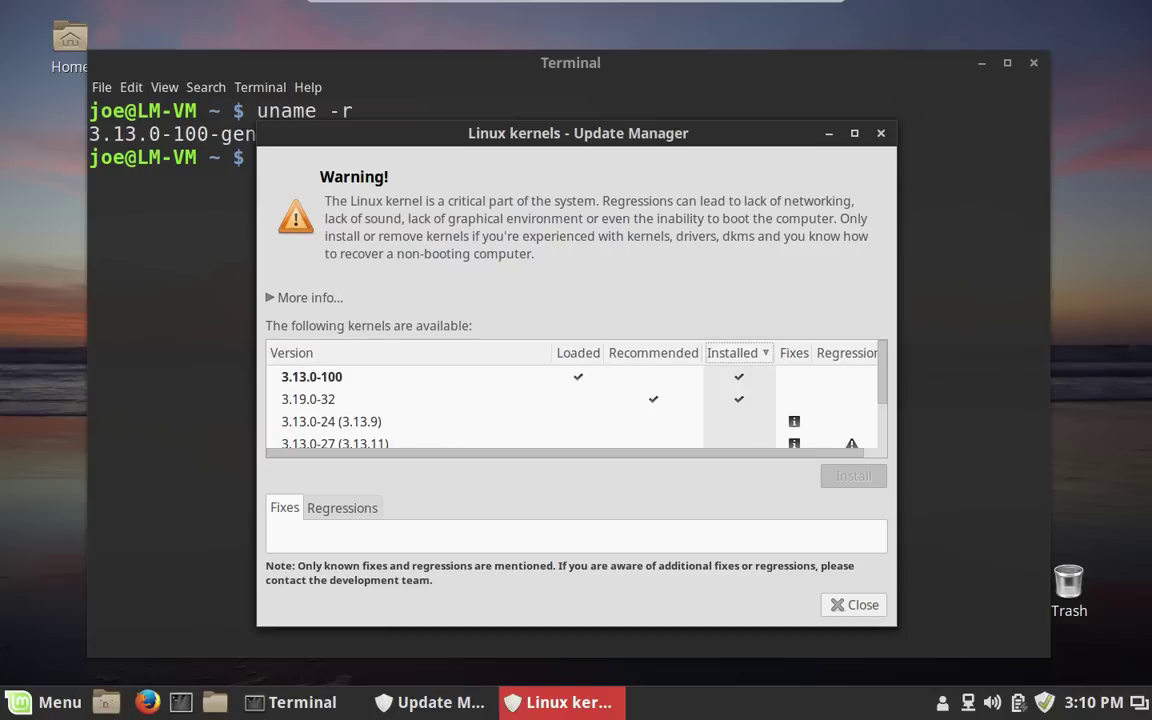
- Remove the 3.19.0-32 kernel, authenticating with the account password, and close Update Manager
click(308, 398)
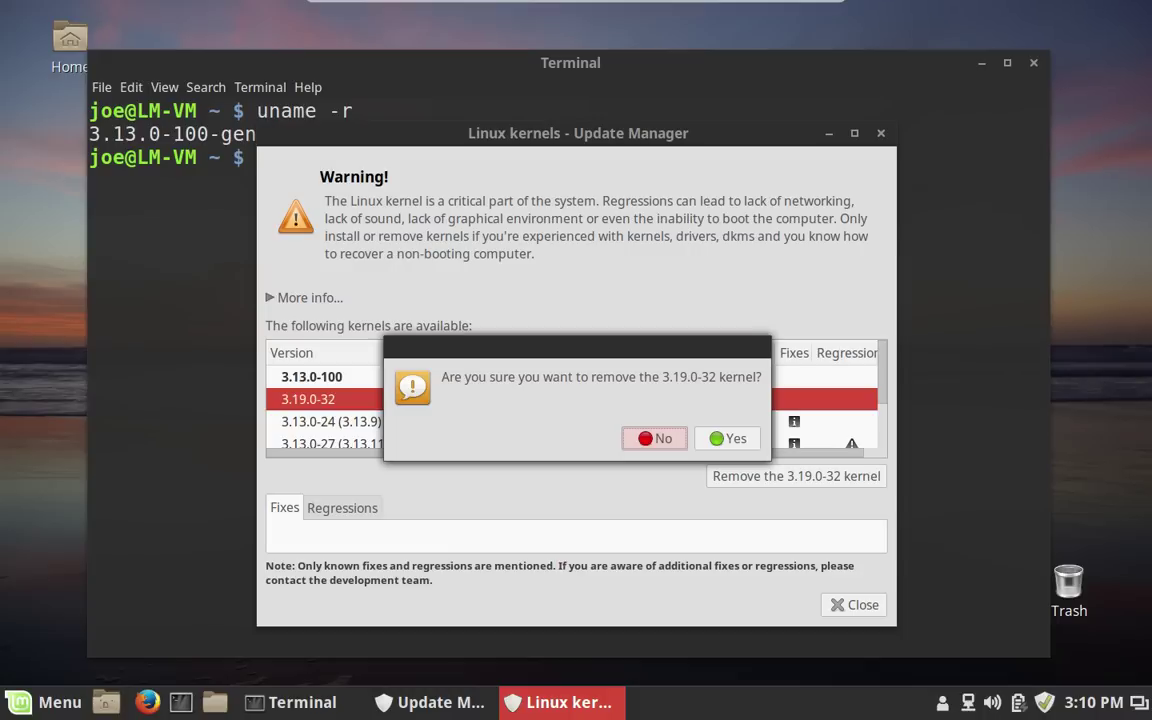
key(Tab)
key(Return)
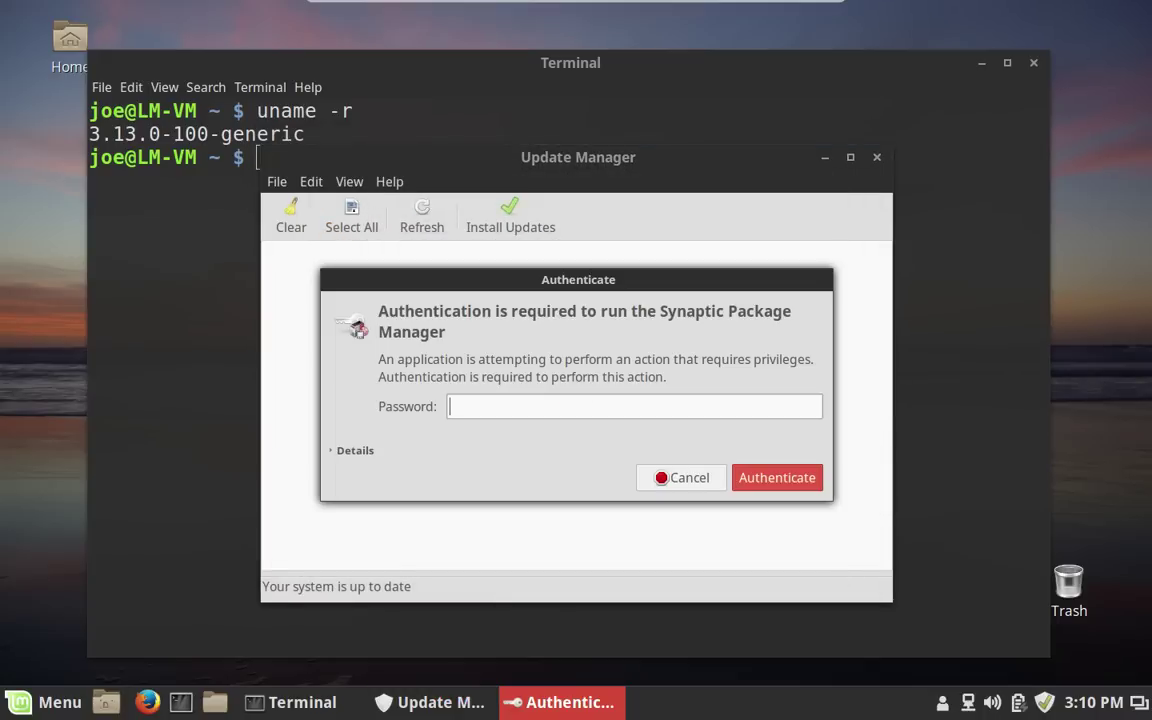
text(•••••••)
key(Return)
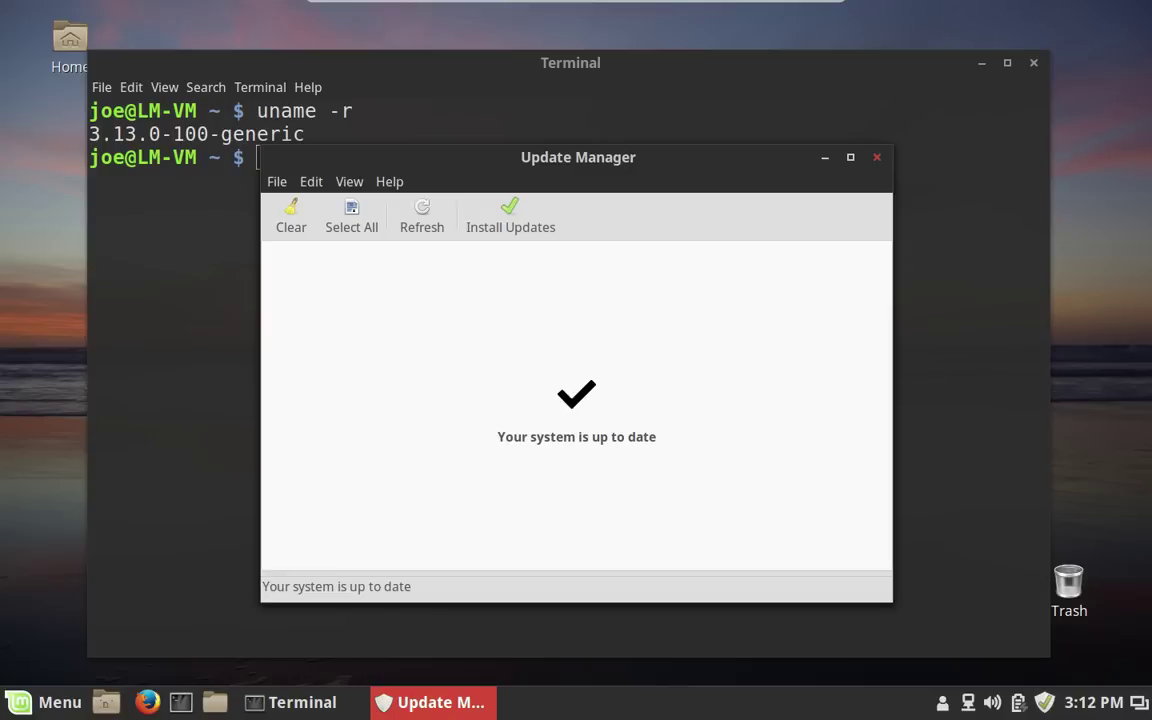
click(876, 157)
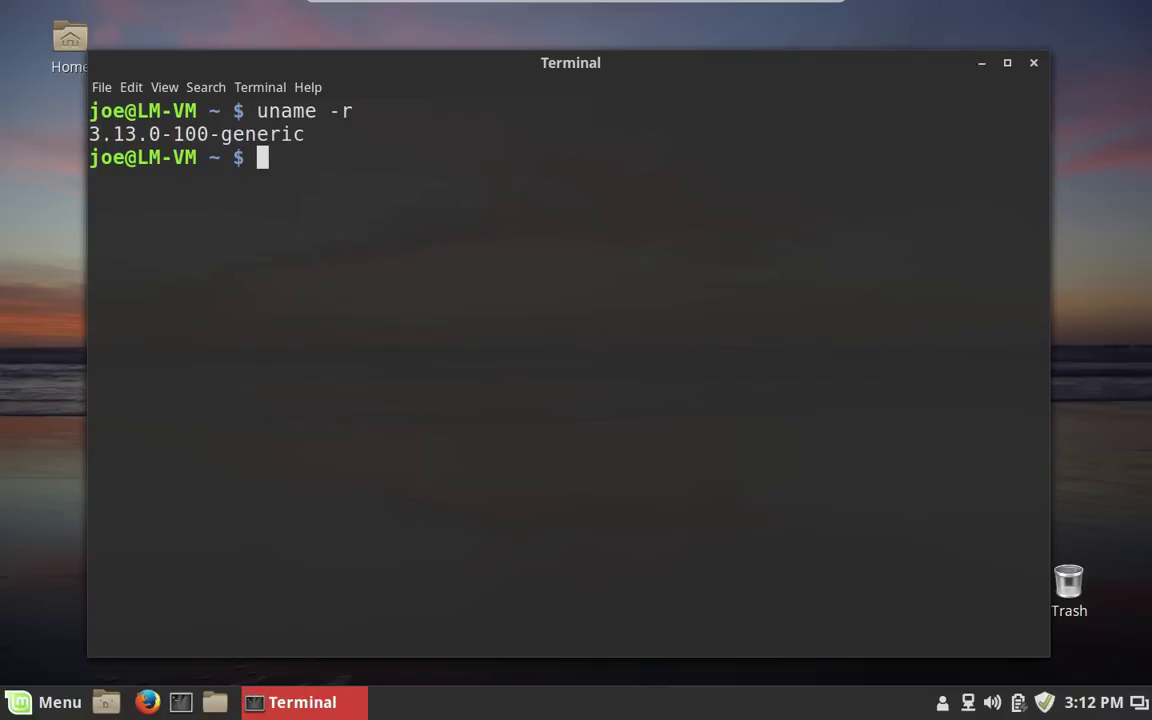
- Switch to the host's split terminal, broadcast input to both machines, and run update on them with the sudo password
key(ctrl+alt+Left)
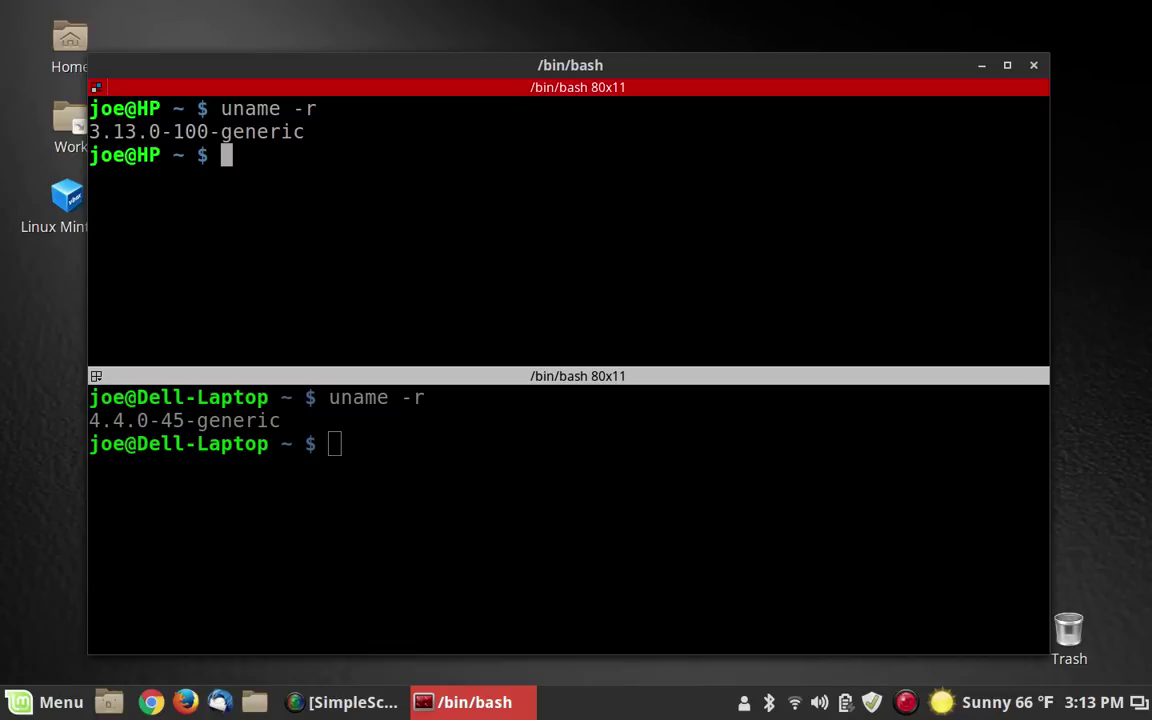
key(alt+a)
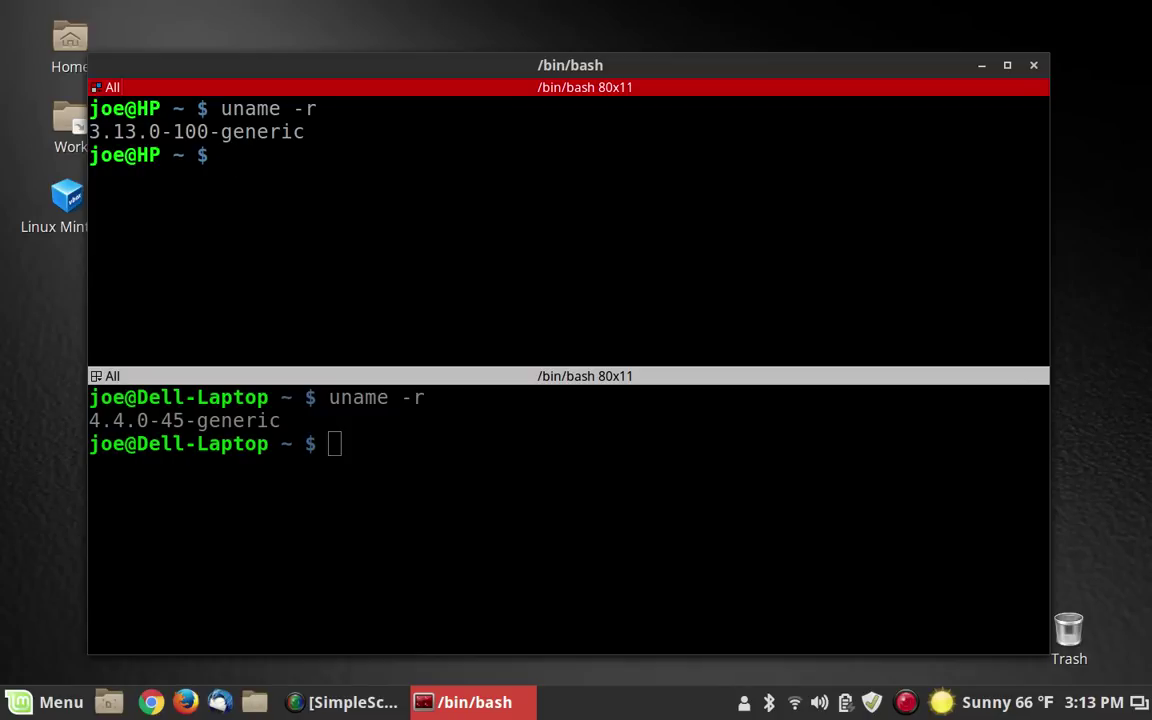
text(upda)
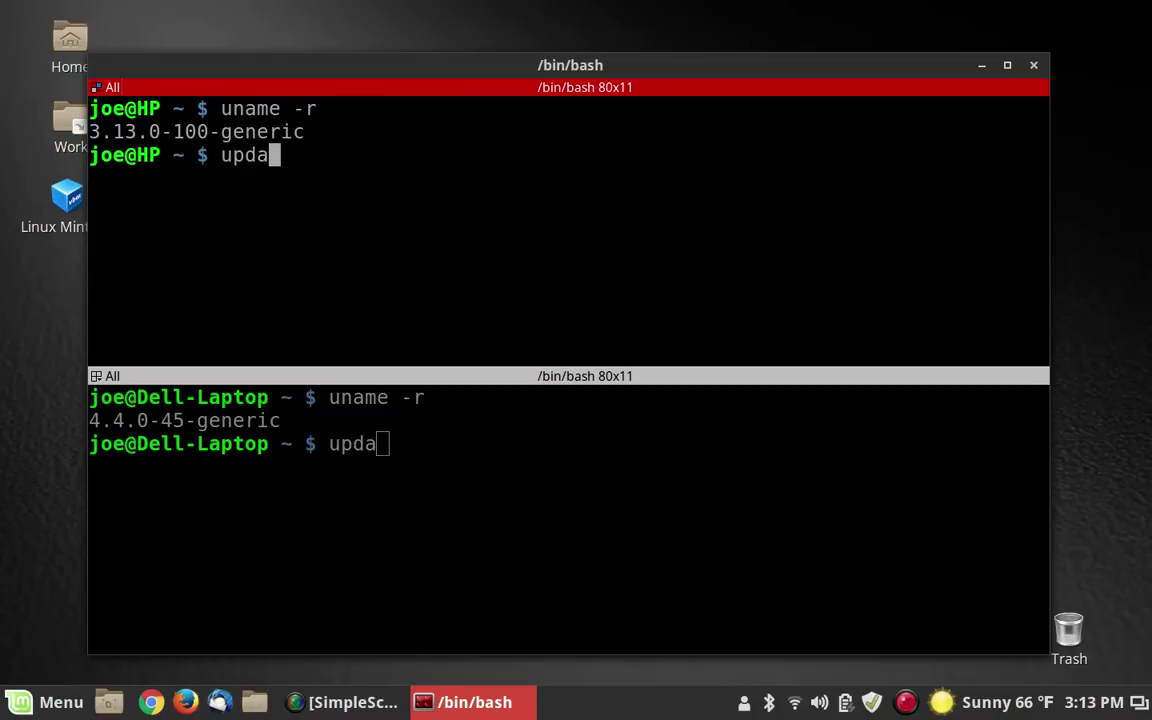
text(te)
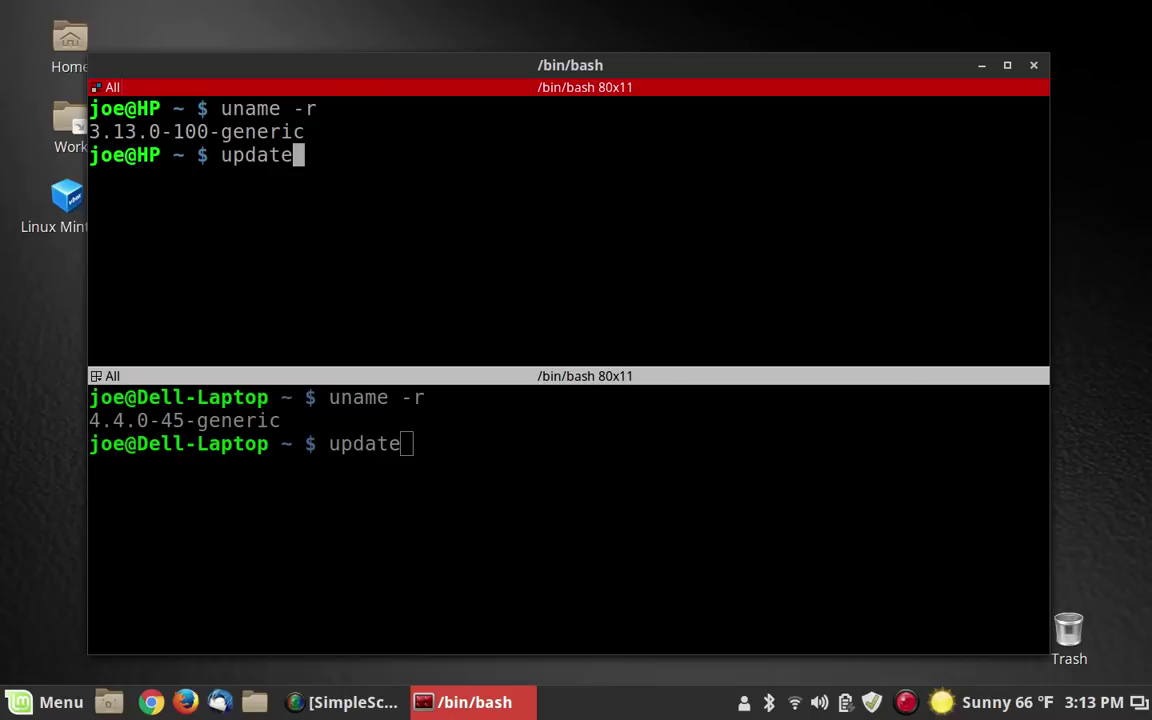
key(Return)
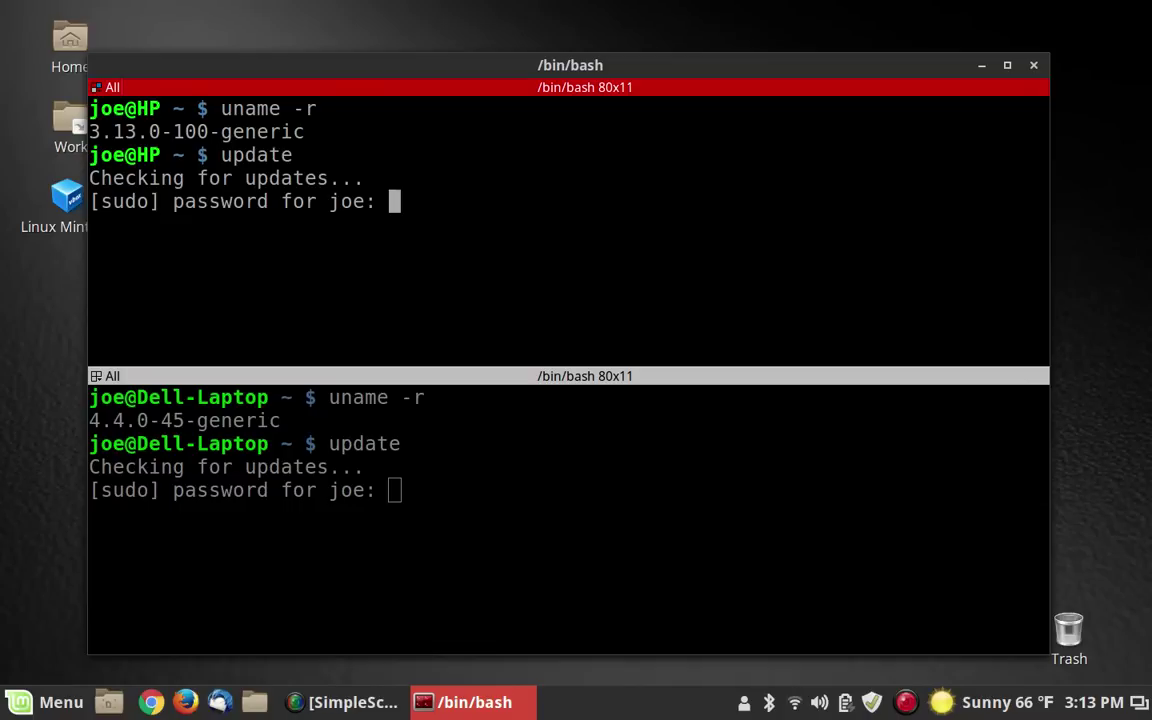
key(Return)
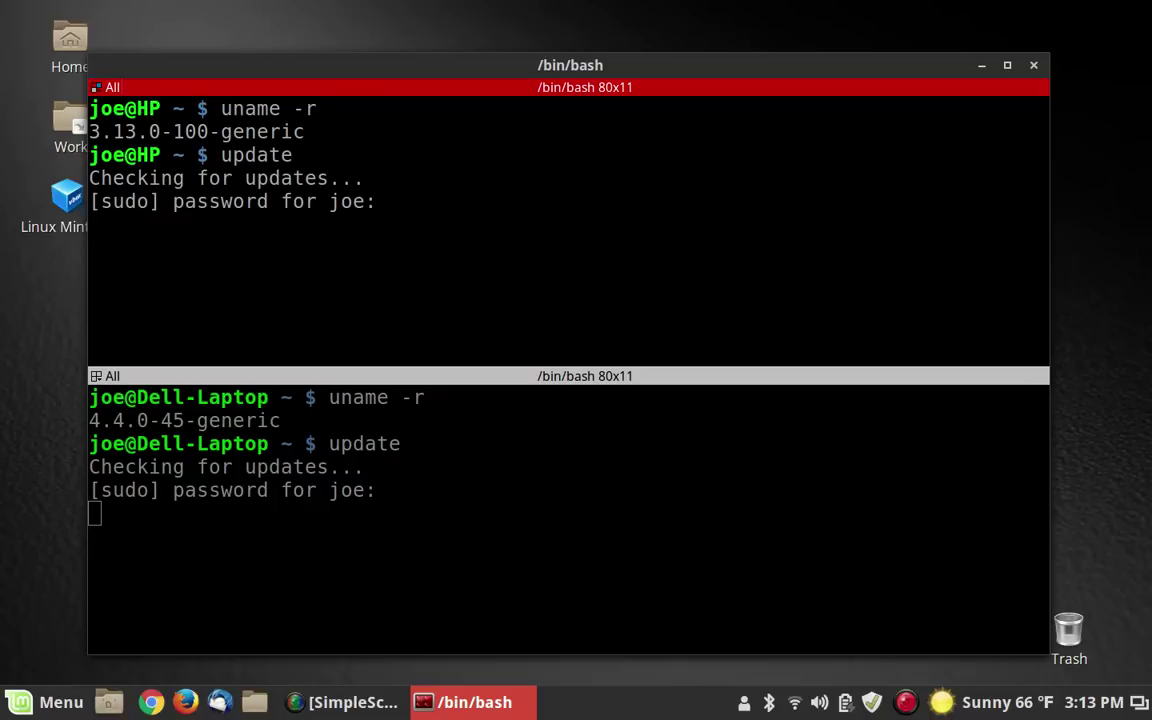
key(Return)
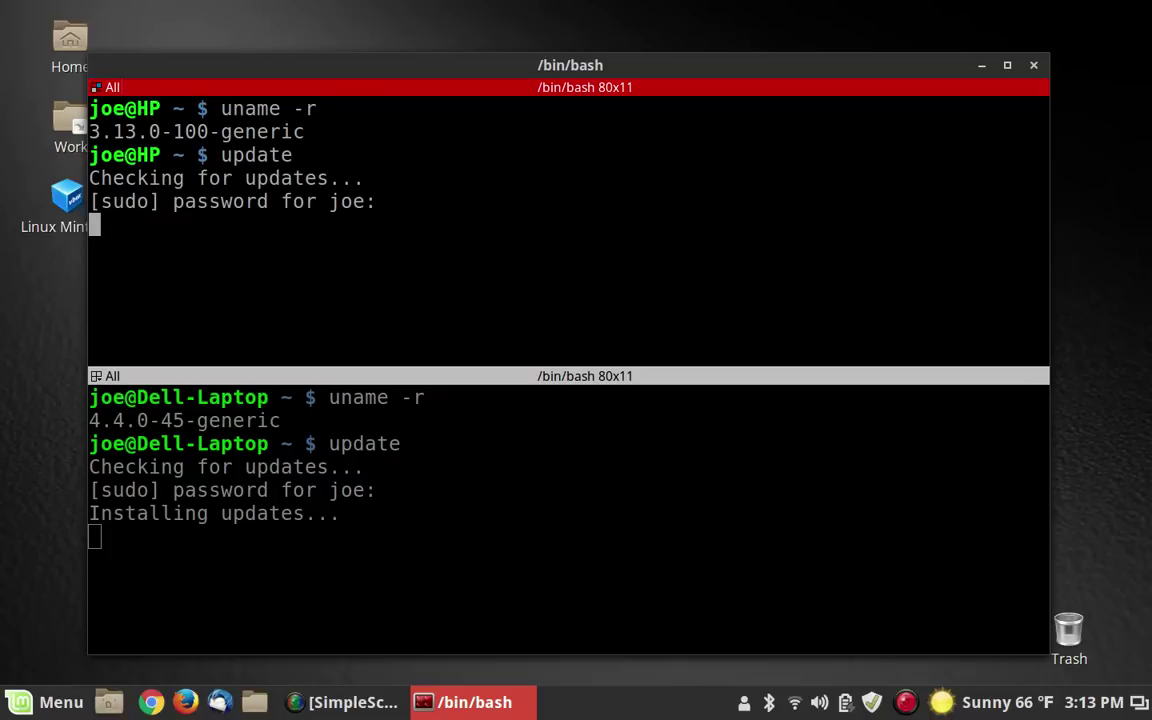
key(Return)
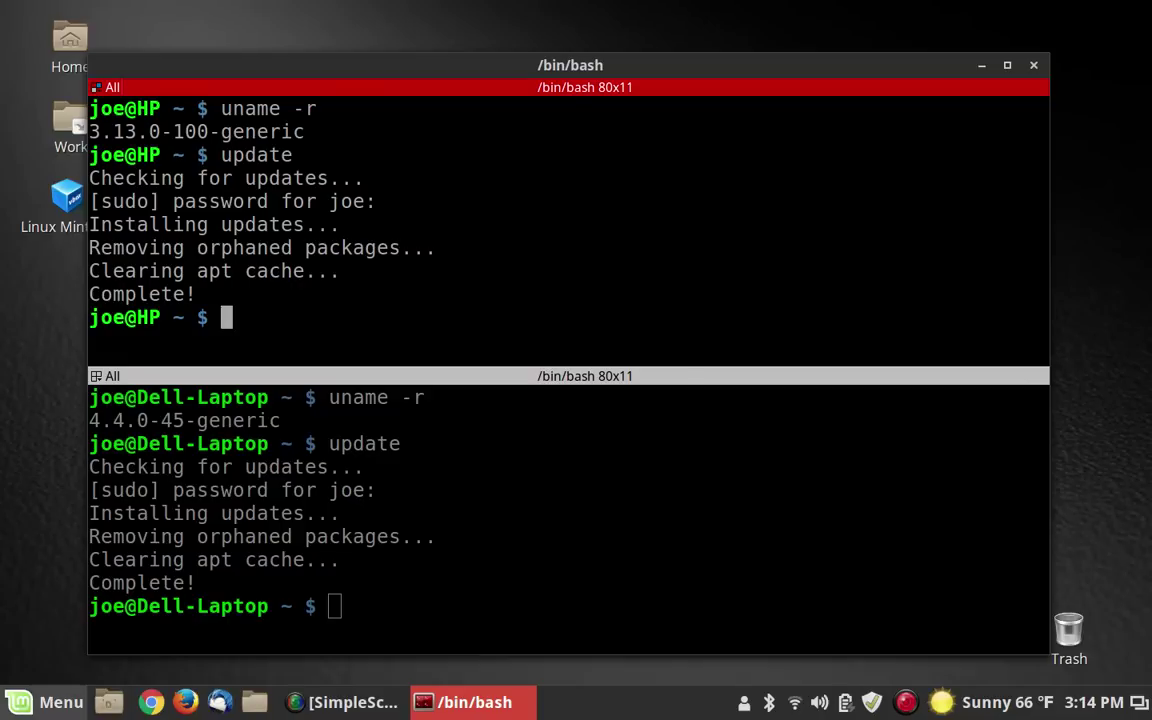
- Find and open Firewall Configuration on the host, authenticating with the account password
click(50, 702)
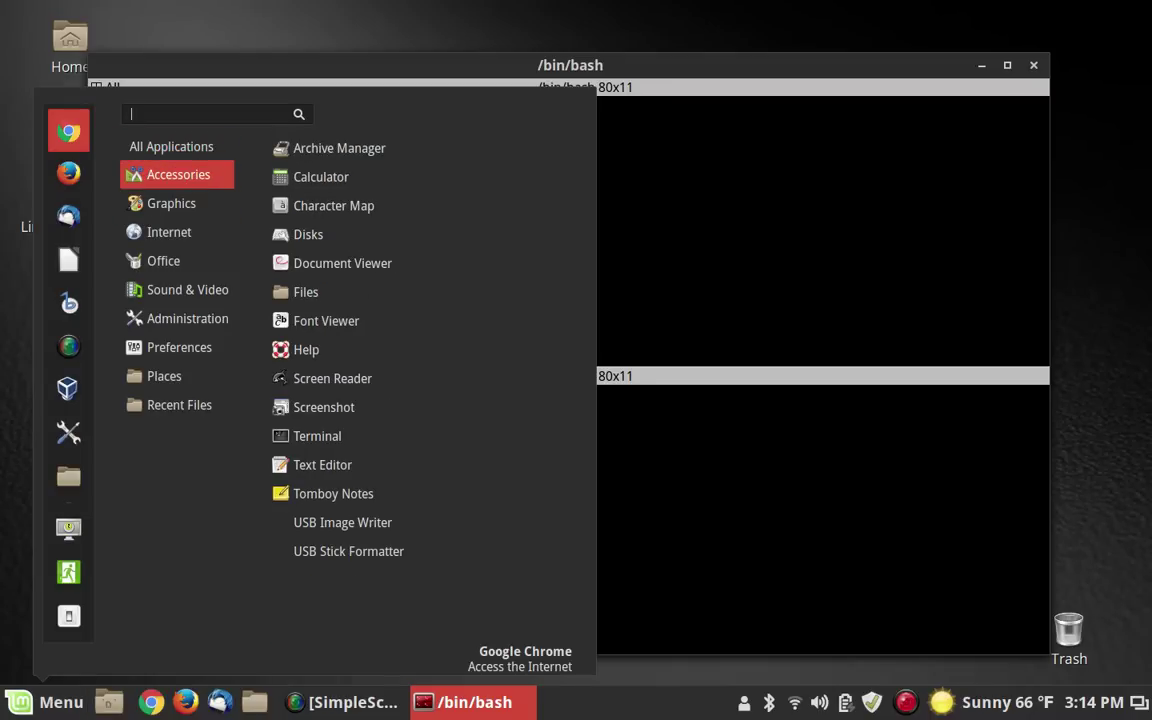
mouse_move(171, 146)
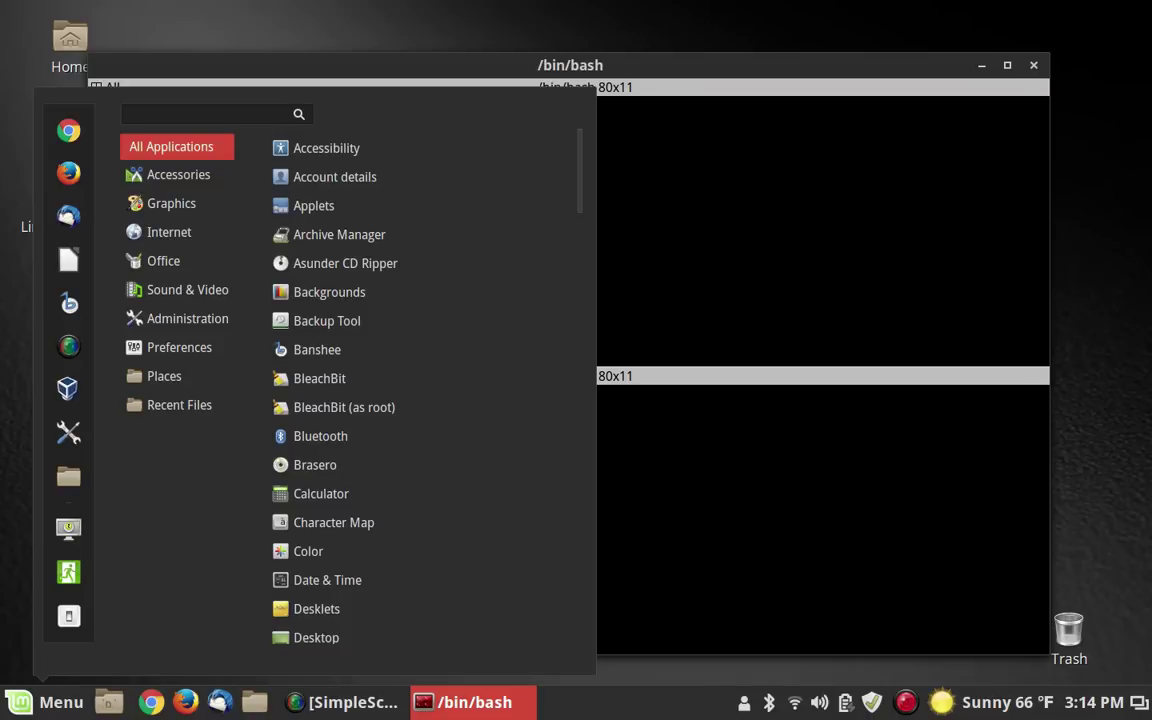
text(firew)
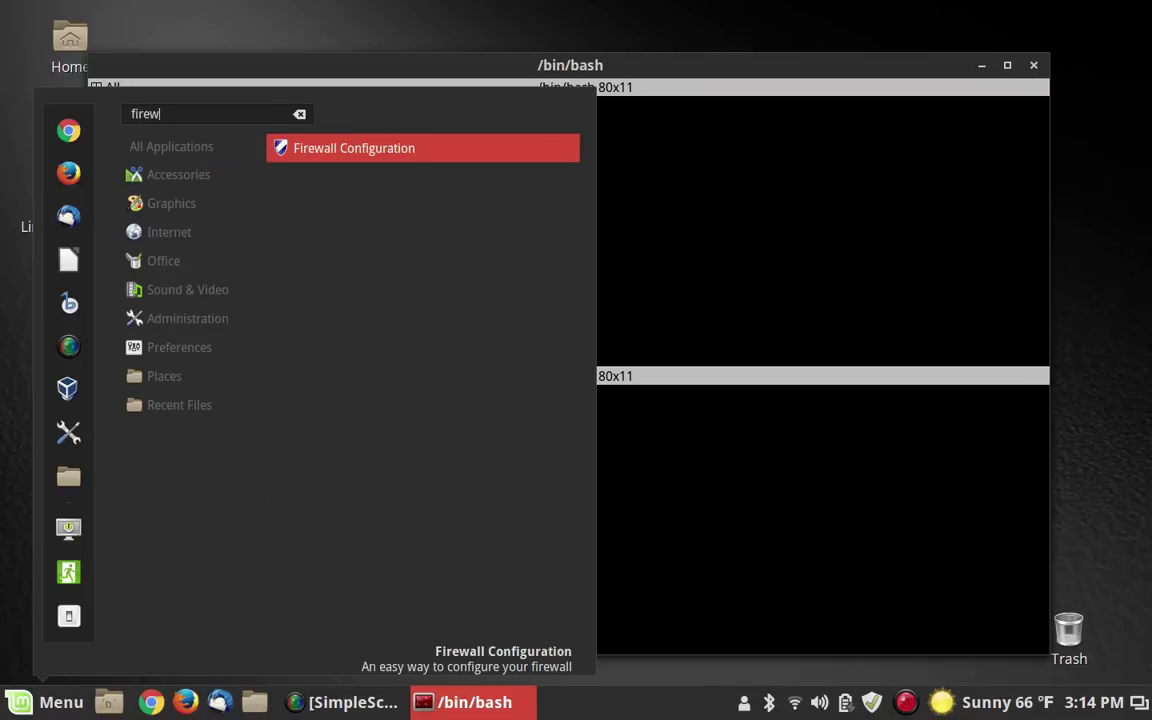
text(al)
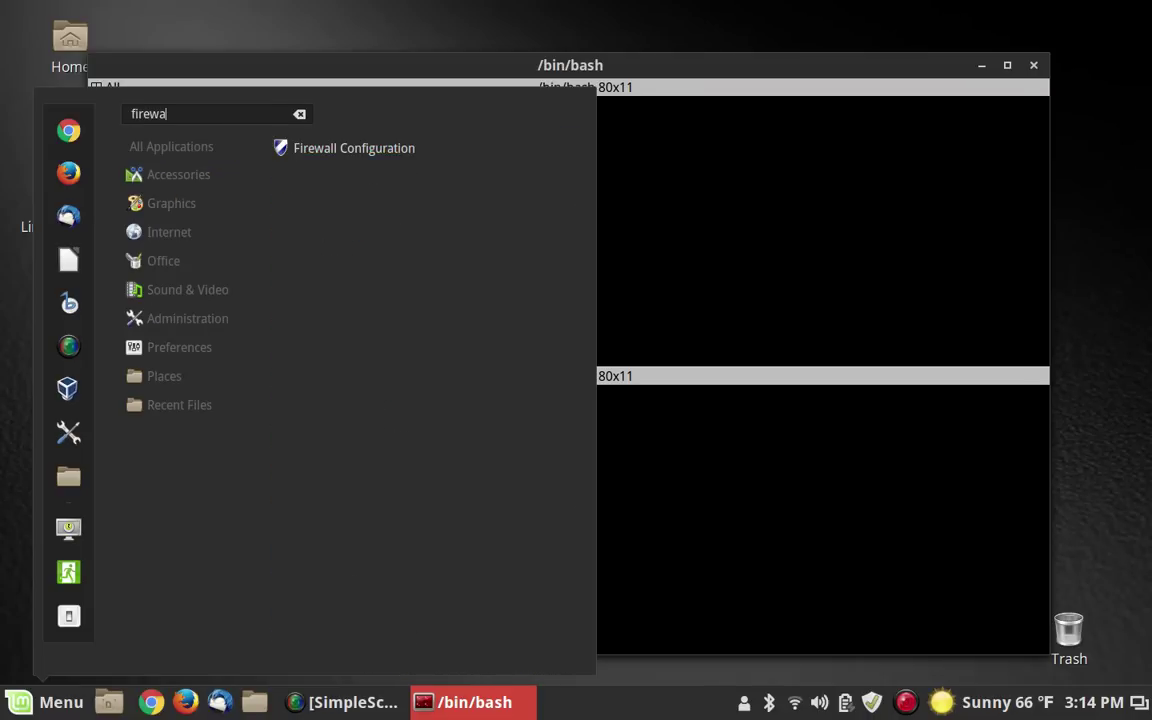
key(Return)
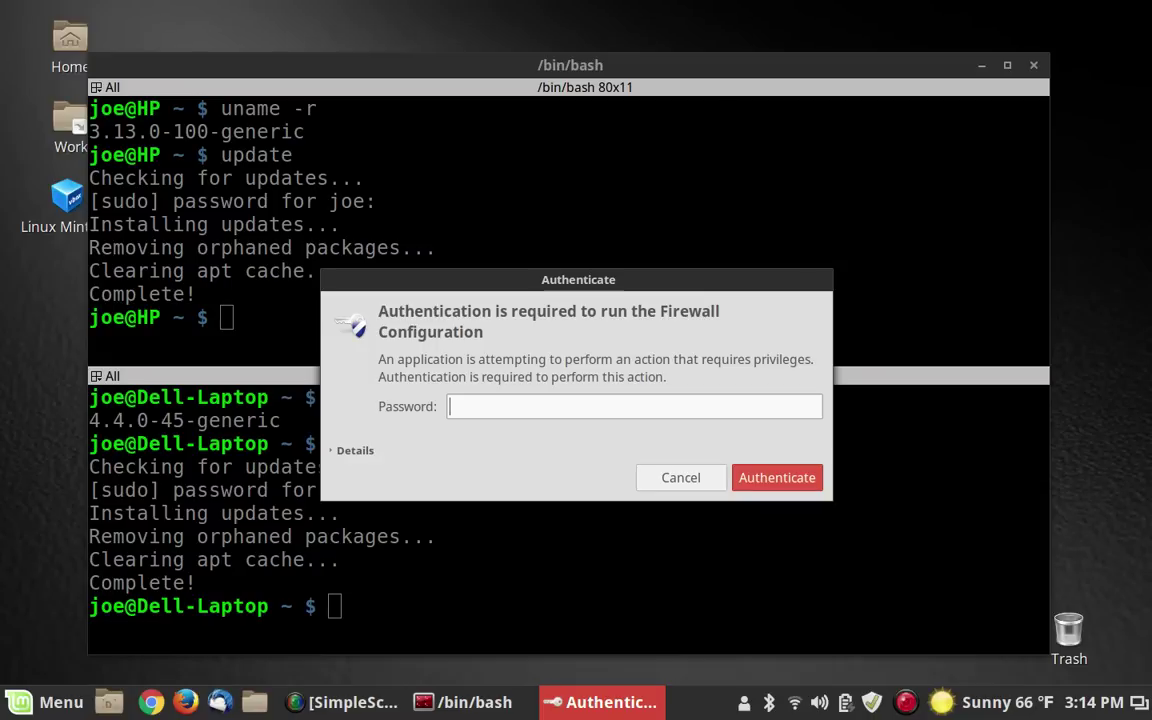
text(••••••••)
key(Return)
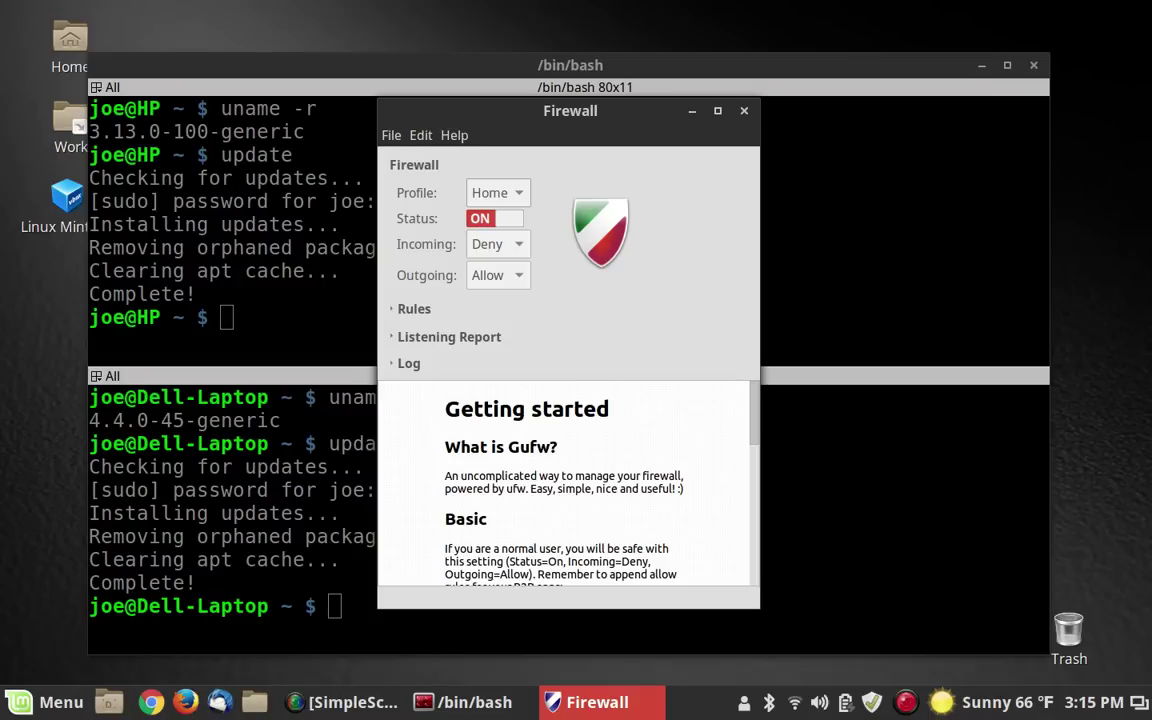
- Review the firewall's rules and the About information for Gufw, closing both when finished
click(414, 308)
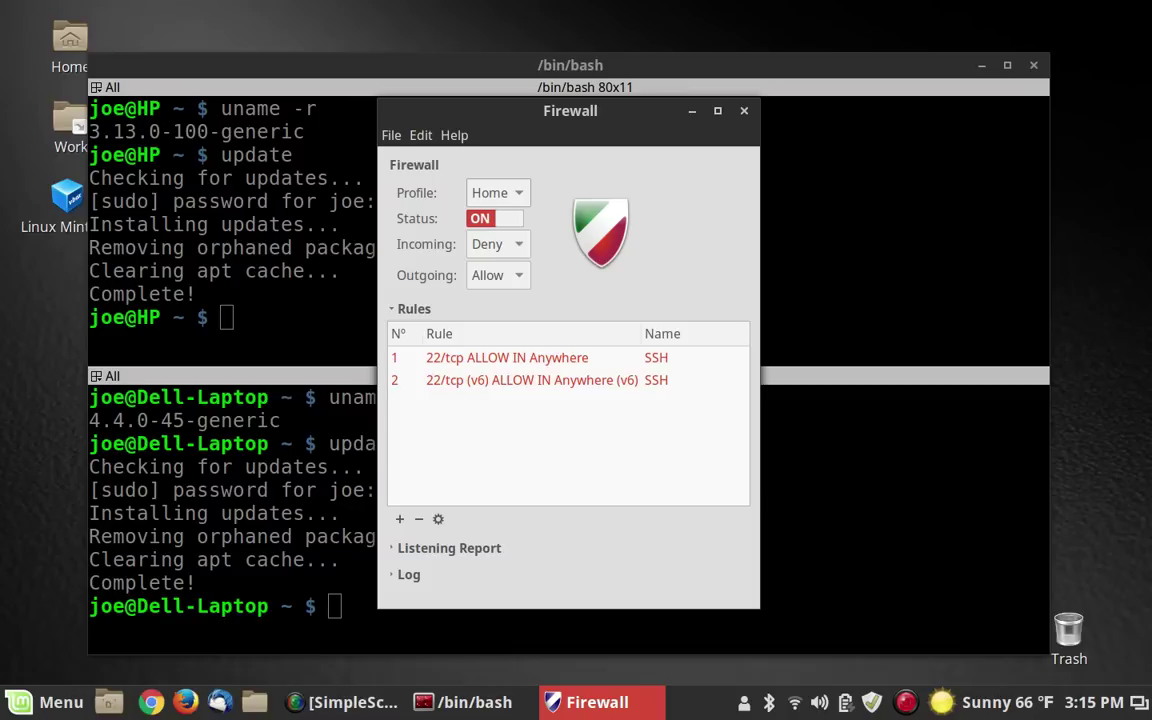
click(414, 308)
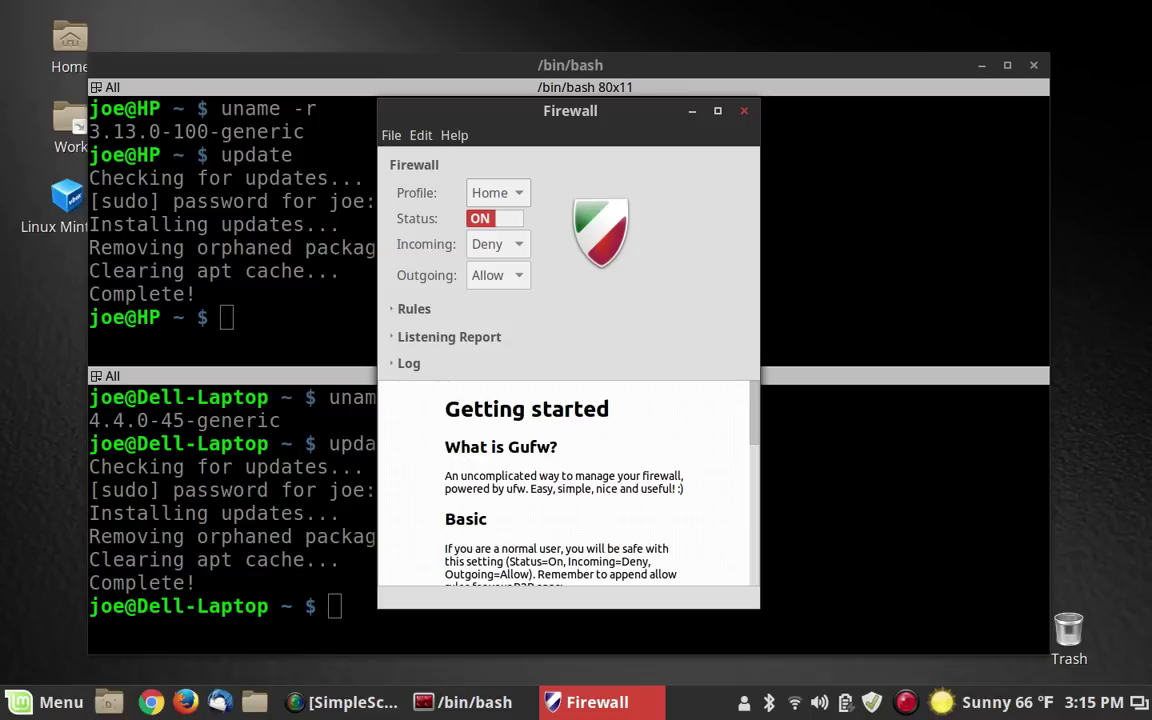
click(454, 135)
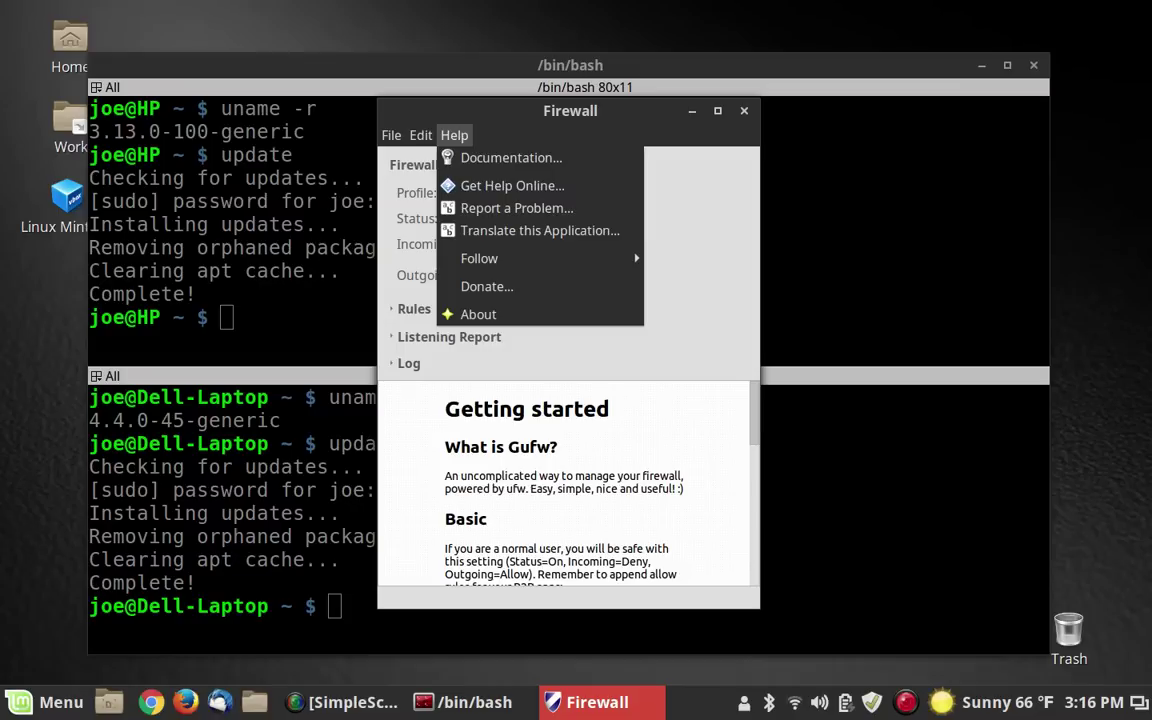
click(470, 311)
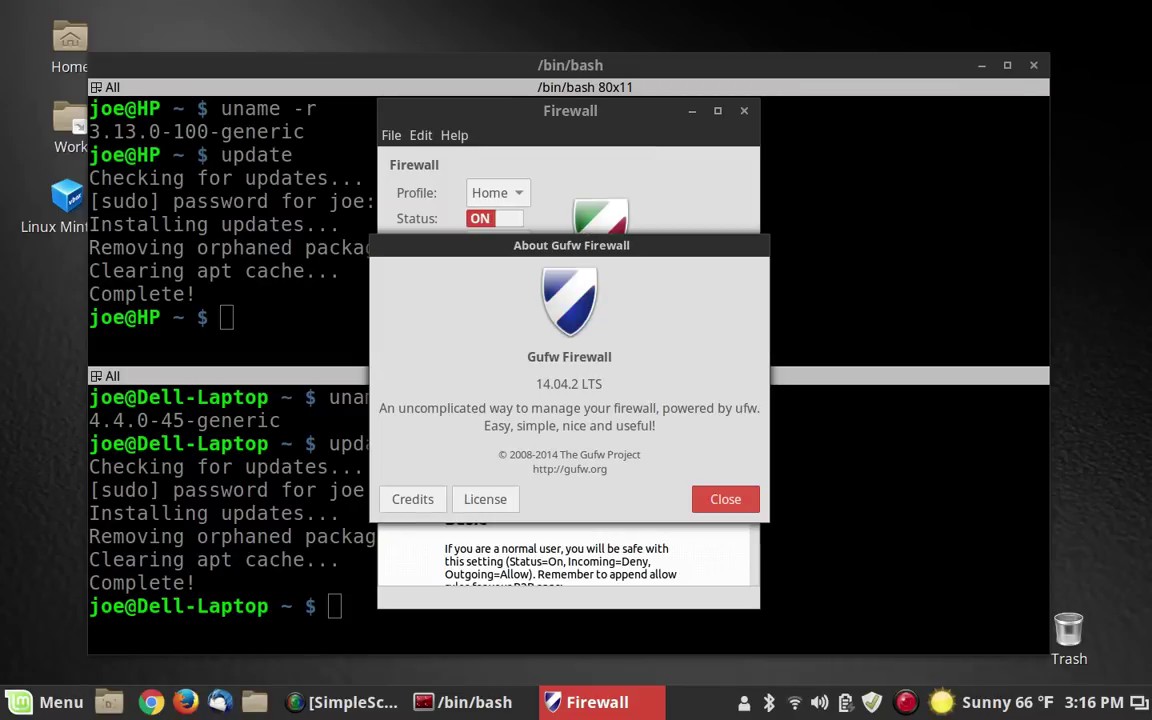
key(Escape)
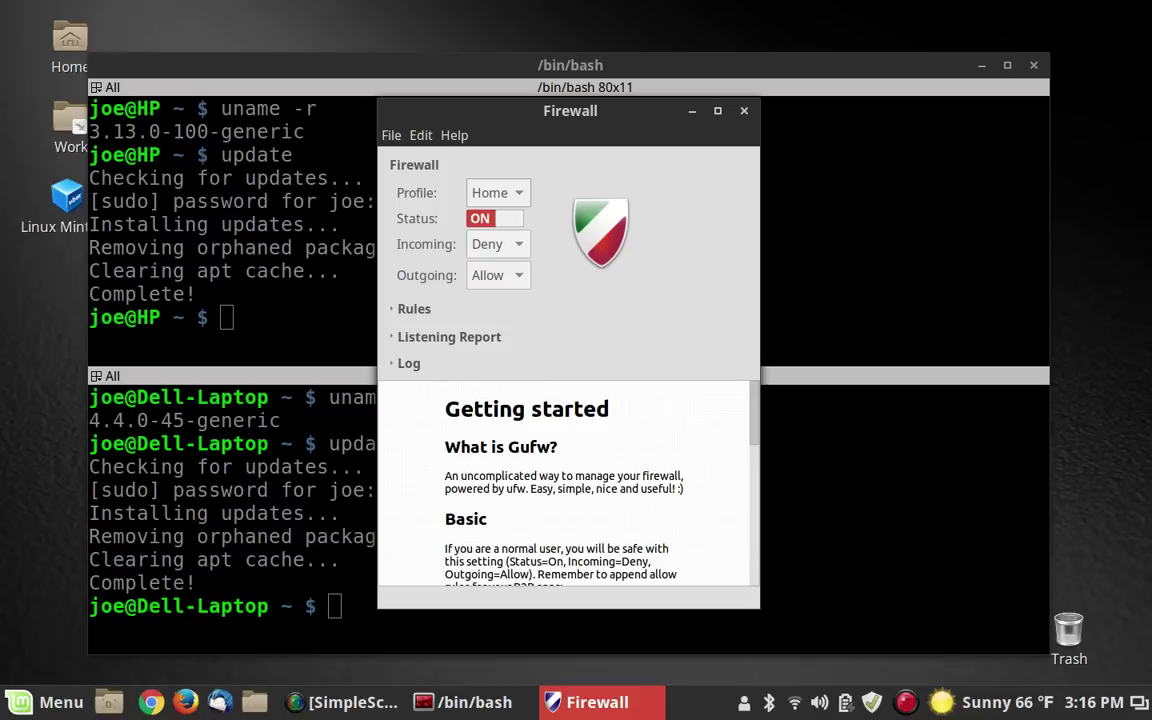
- Look up the preconfigured rule for samba among the addable firewall rules without adding it, and quit the firewall configuration
click(413, 309)
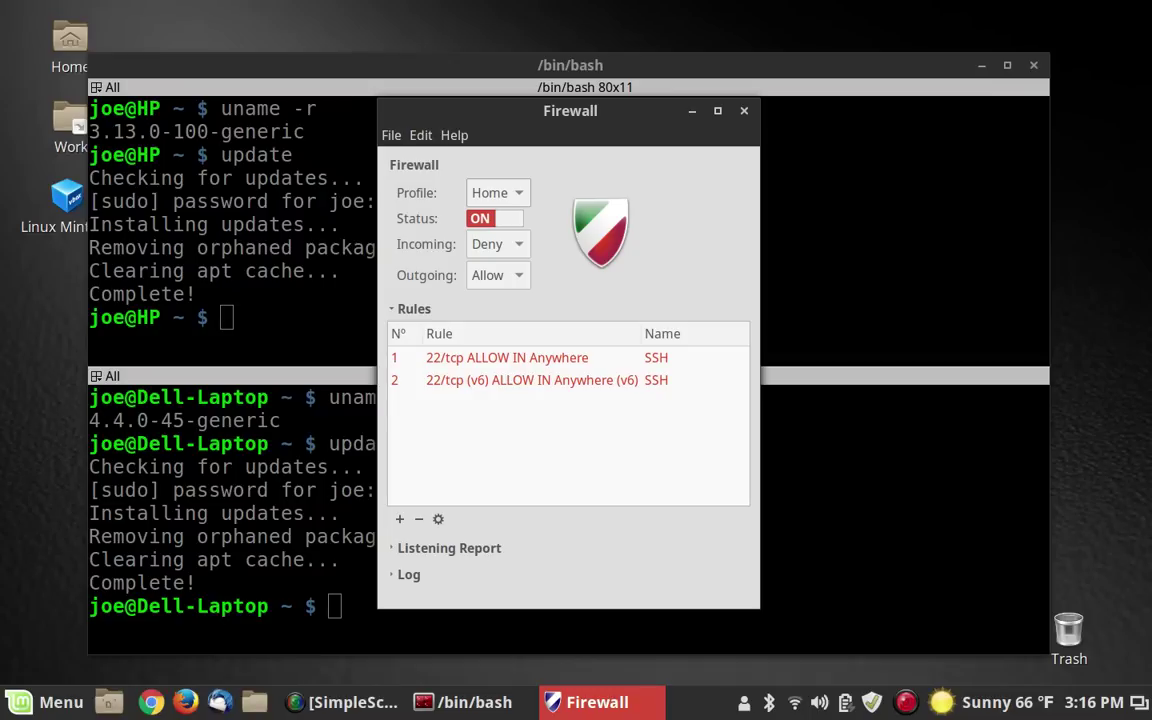
click(399, 519)
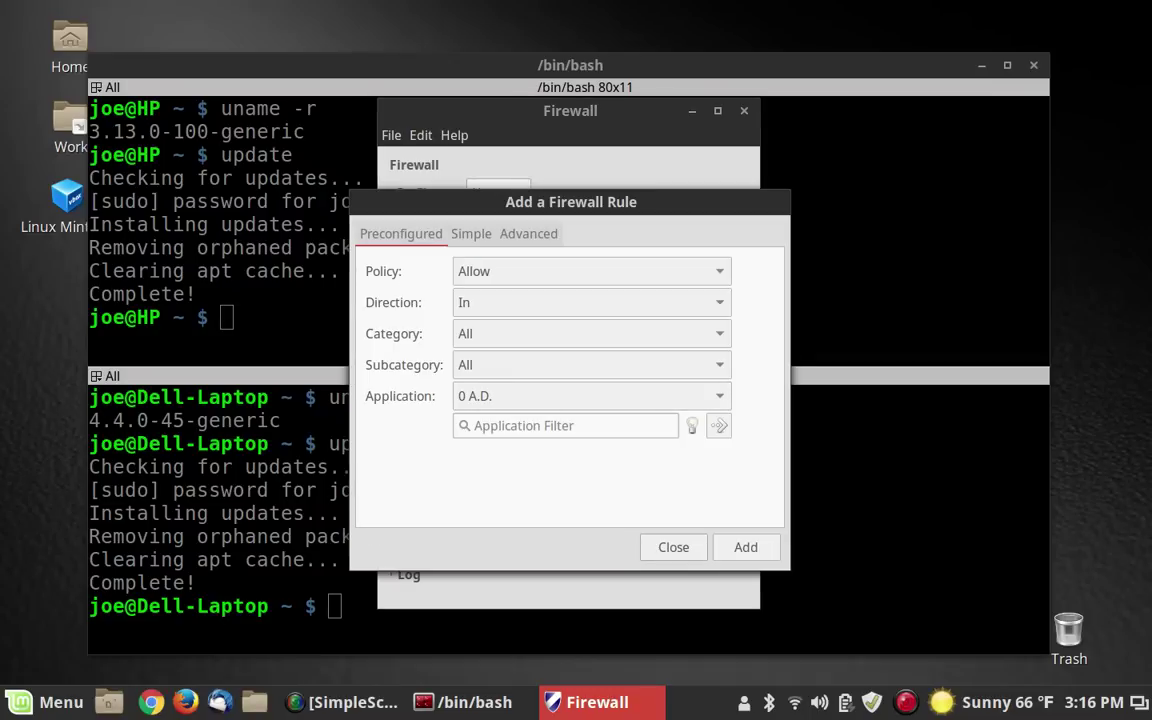
click(475, 425)
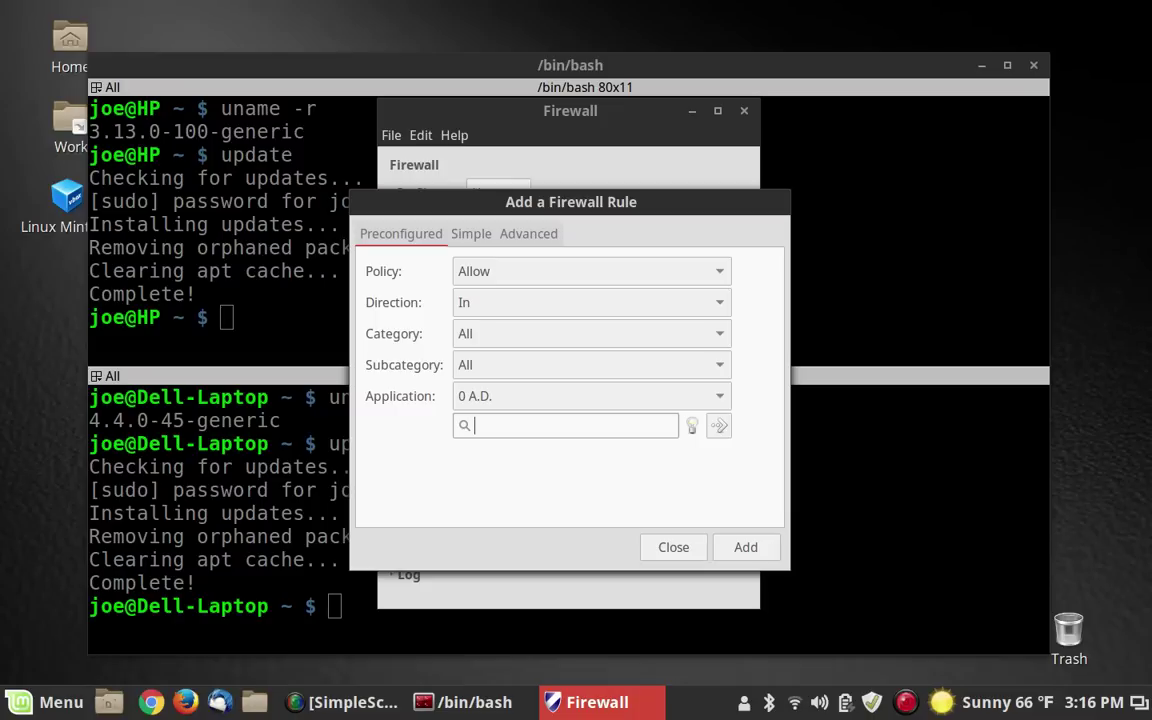
text(samba)
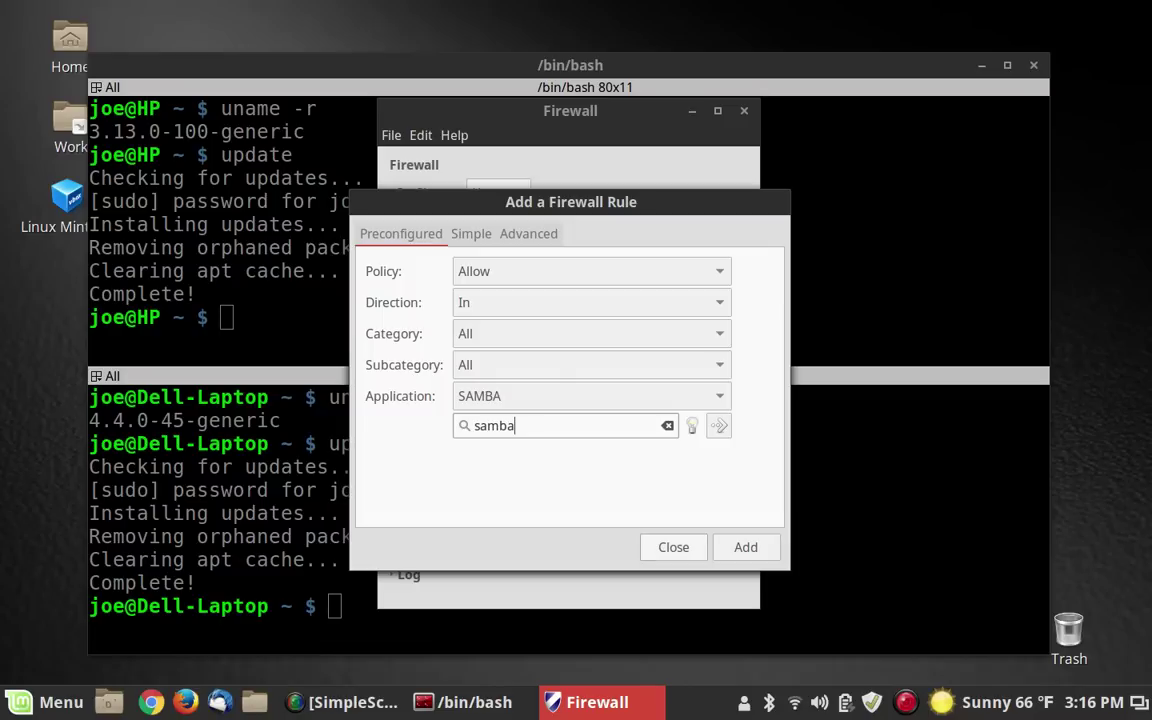
key(Escape)
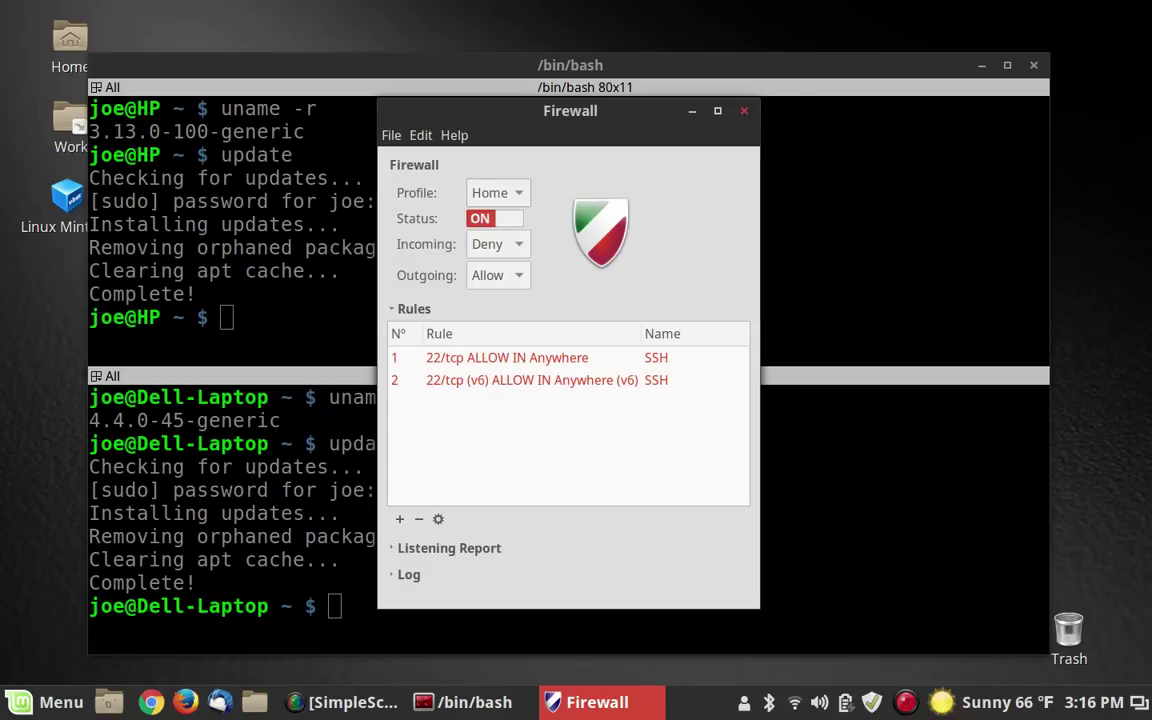
key(ctrl+q)
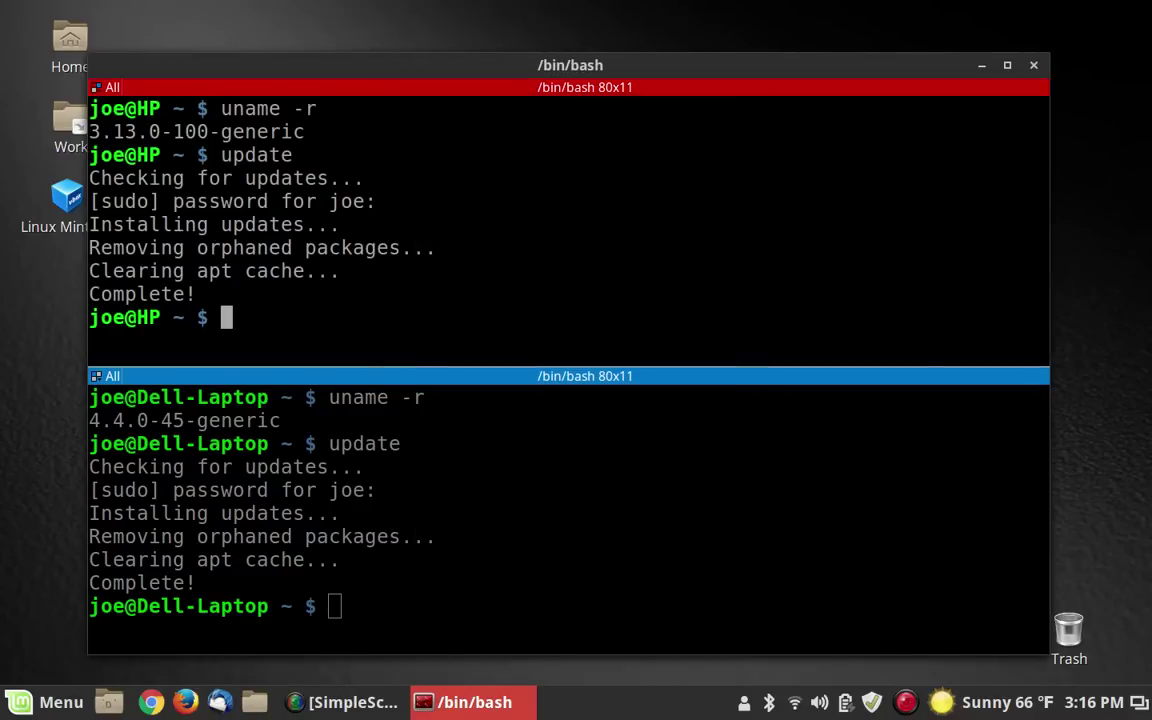